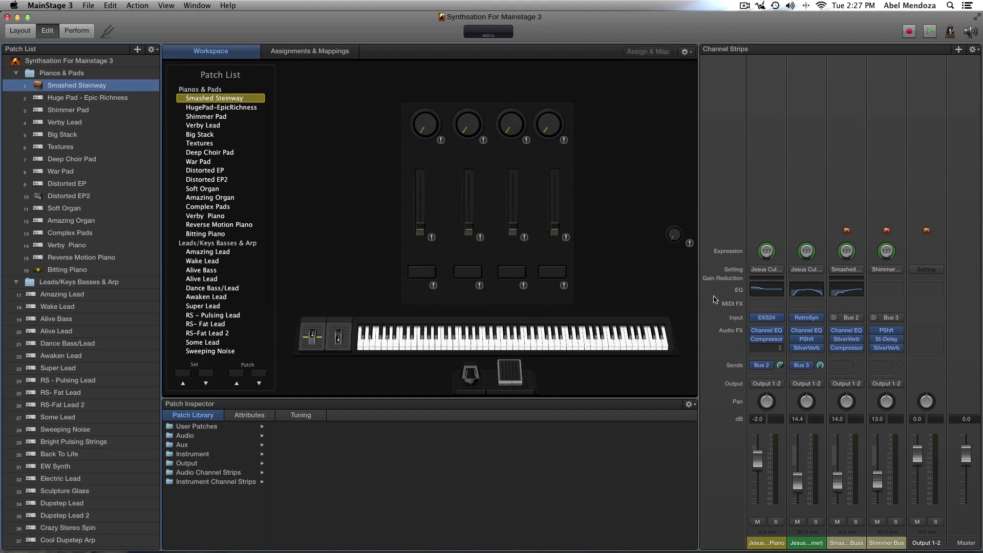
Inspect the Smashed Steinway patch's three channel strips, then switch to the Textures patch.
{"action": "left_click", "coordinate": [725, 206]}
{"action": "left_click", "coordinate": [569, 134]}
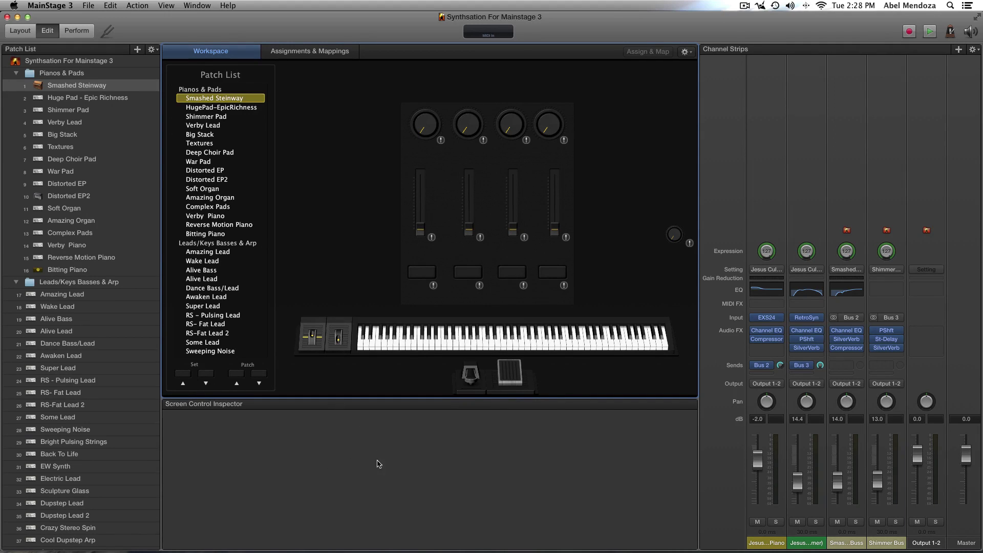
{"action": "left_click", "coordinate": [766, 544]}
{"action": "left_click", "coordinate": [815, 544]}
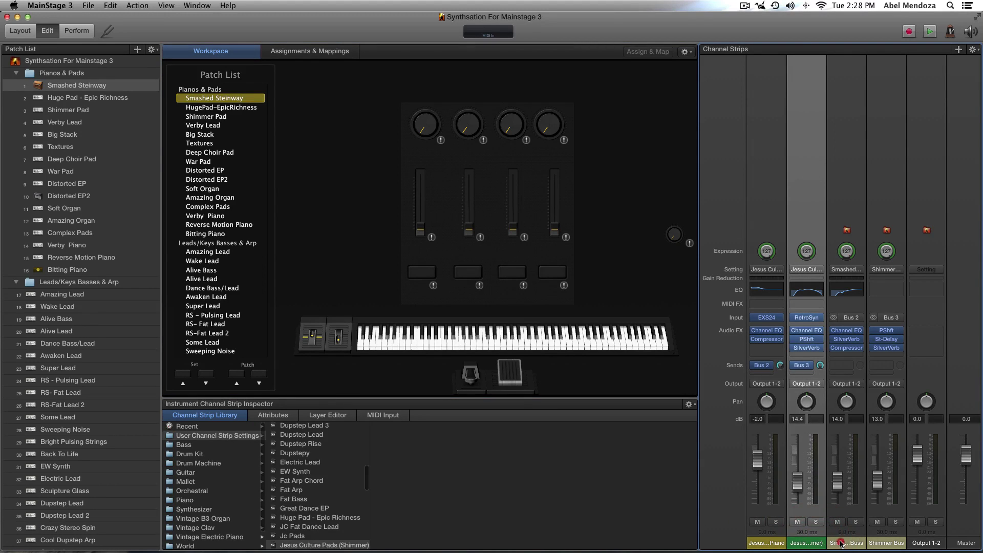
{"action": "left_click", "coordinate": [840, 543]}
{"action": "left_click", "coordinate": [59, 148]}
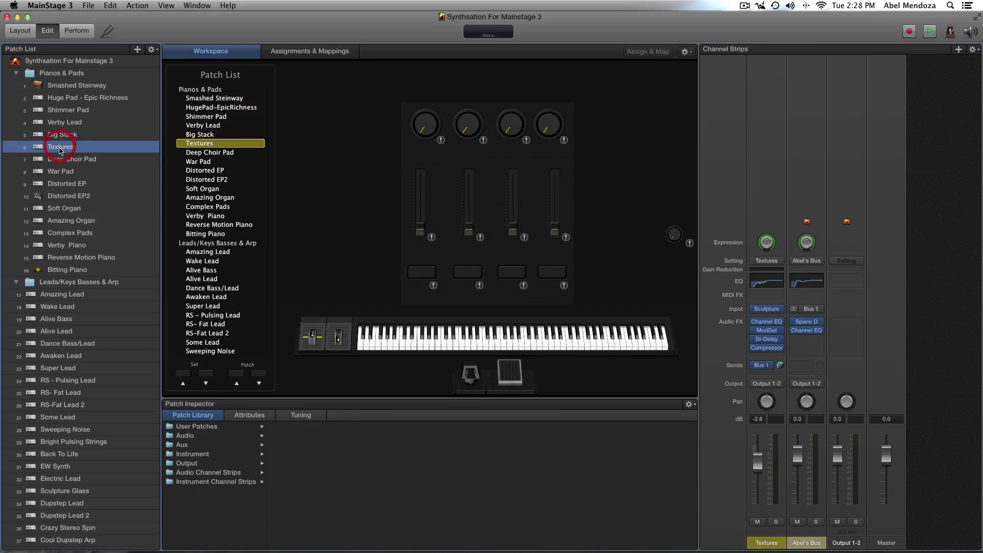
{"action": "left_click", "coordinate": [324, 147]}
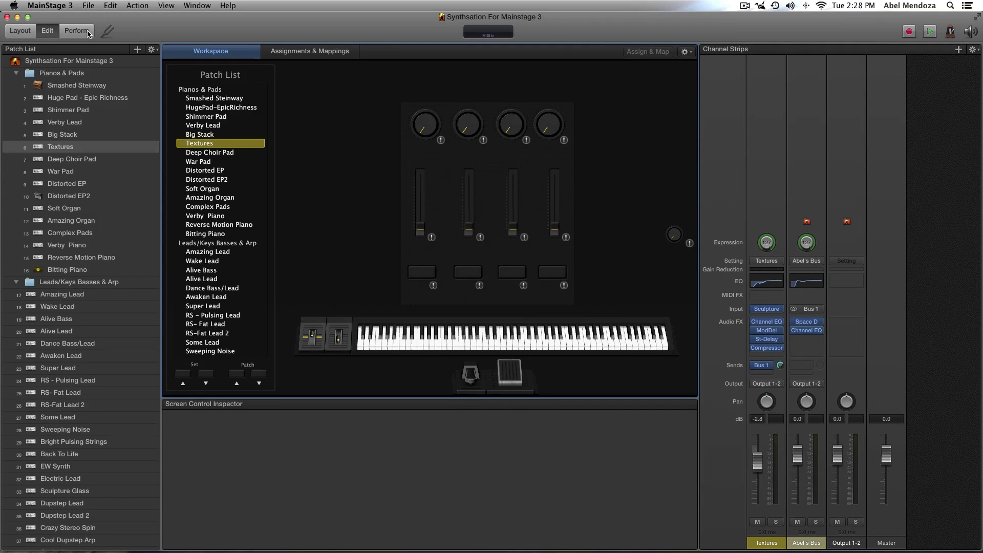
{"action": "left_click", "coordinate": [19, 31]}
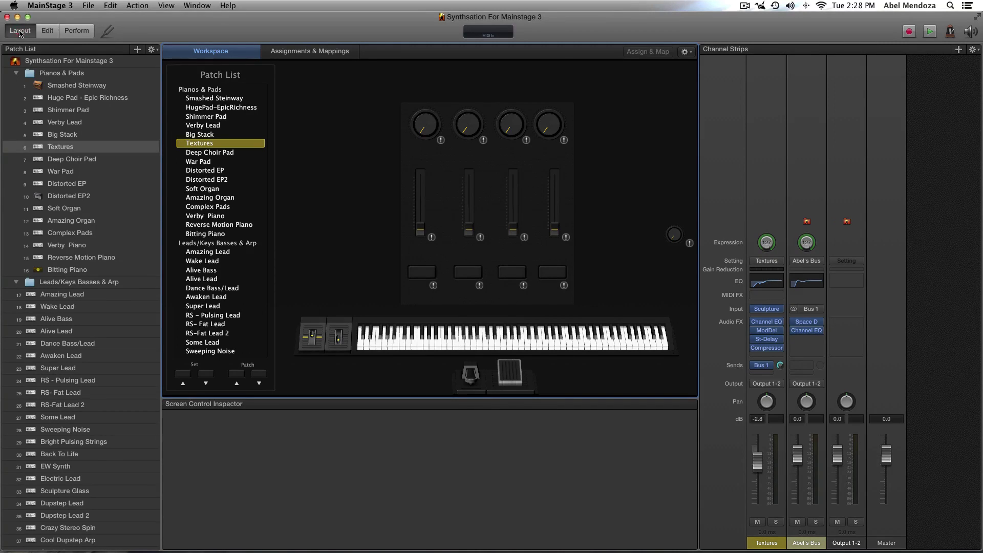
{"action": "left_click", "coordinate": [48, 34]}
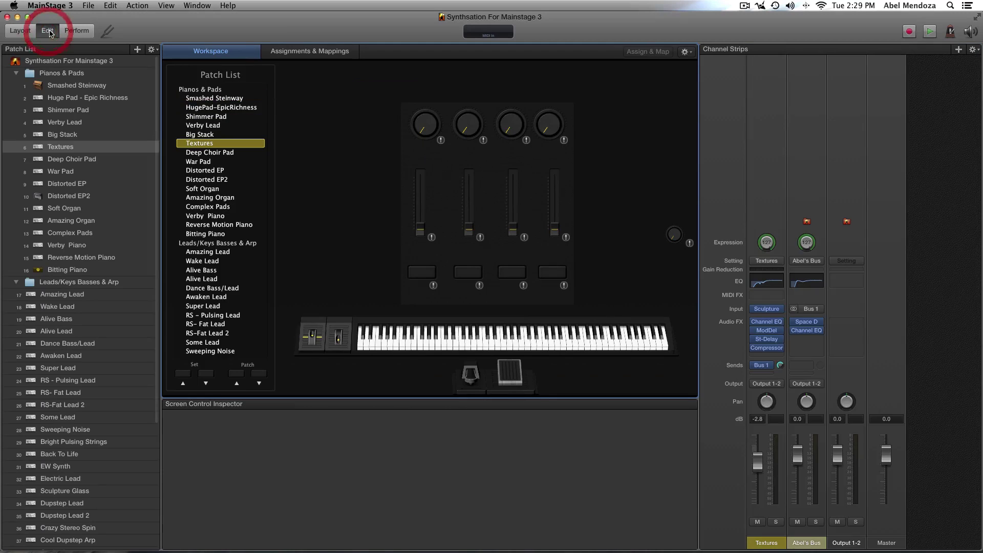
{"action": "left_click", "coordinate": [64, 32]}
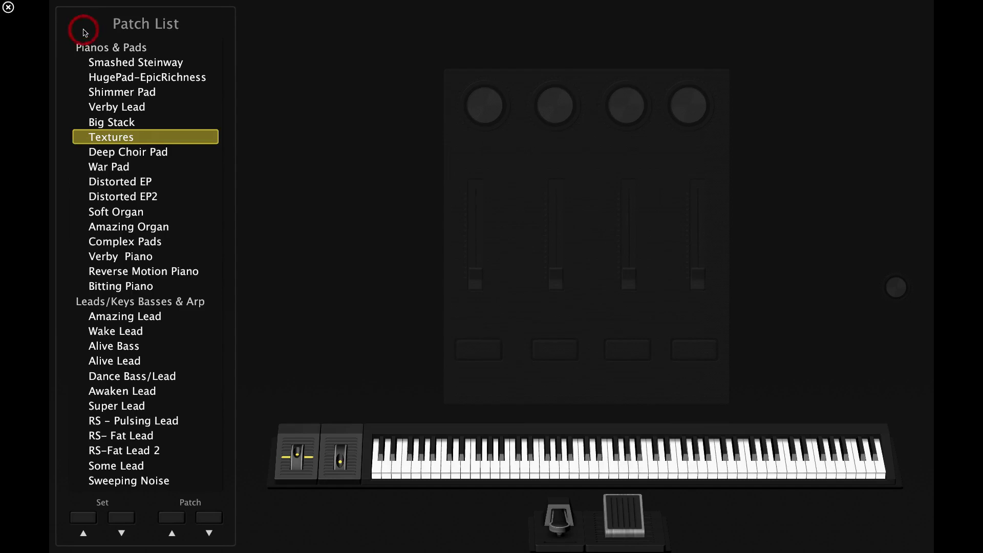
{"action": "left_click", "coordinate": [8, 7]}
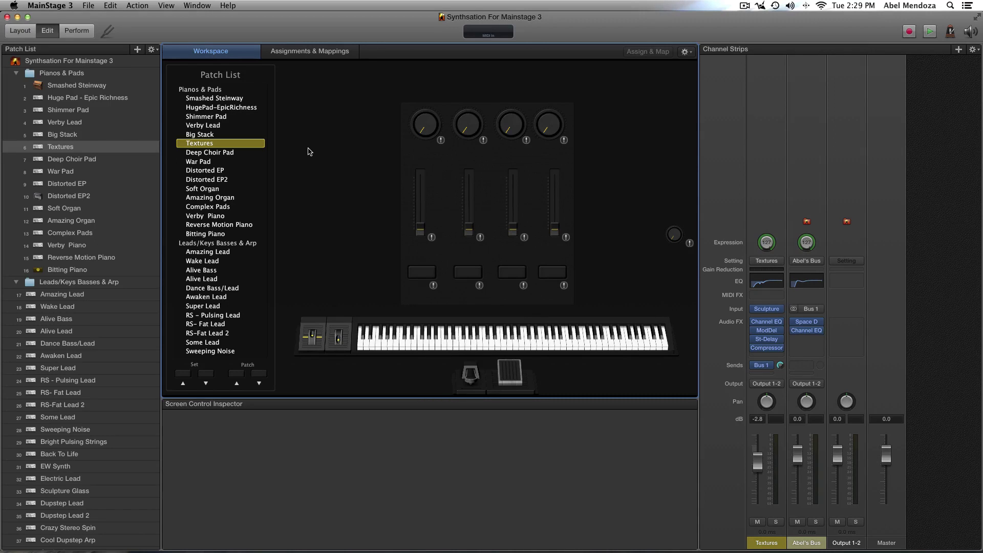
{"action": "scroll", "coordinate": [255, 104], "scroll_direction": "down", "scroll_amount": 1}
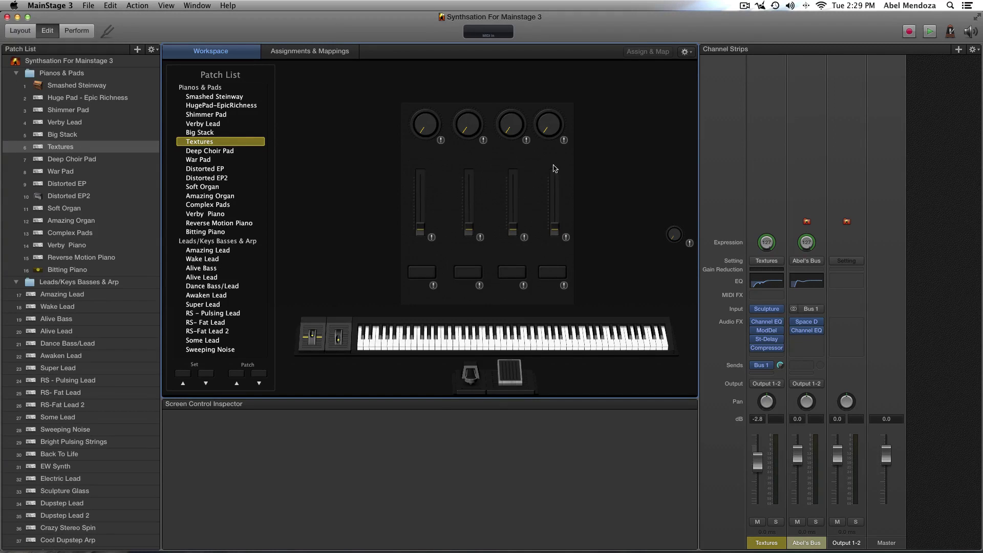
{"action": "left_click", "coordinate": [6, 17]}
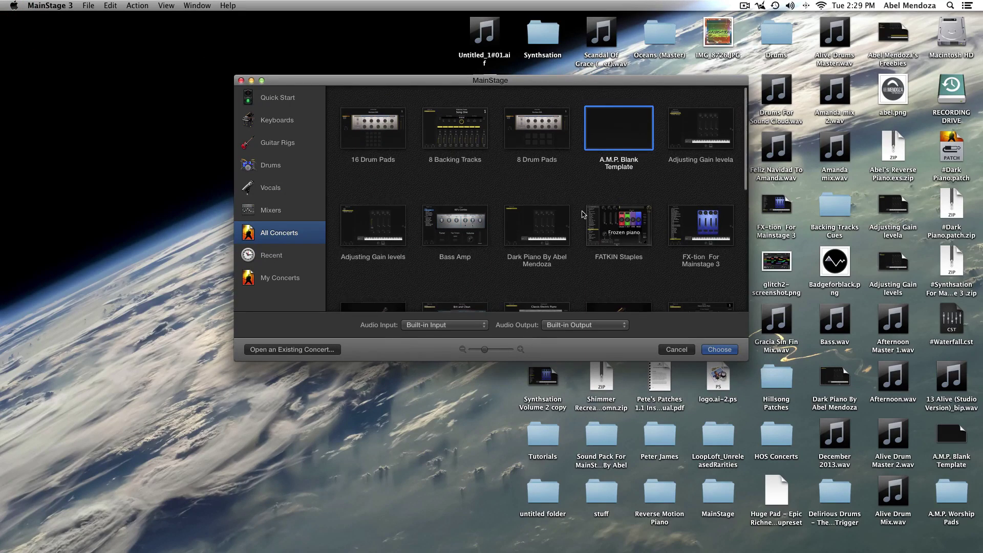
Browse All Concerts and open the A.M.P. Blank Template as a new concert.
{"action": "scroll", "coordinate": [582, 214], "scroll_direction": "down", "scroll_amount": 10}
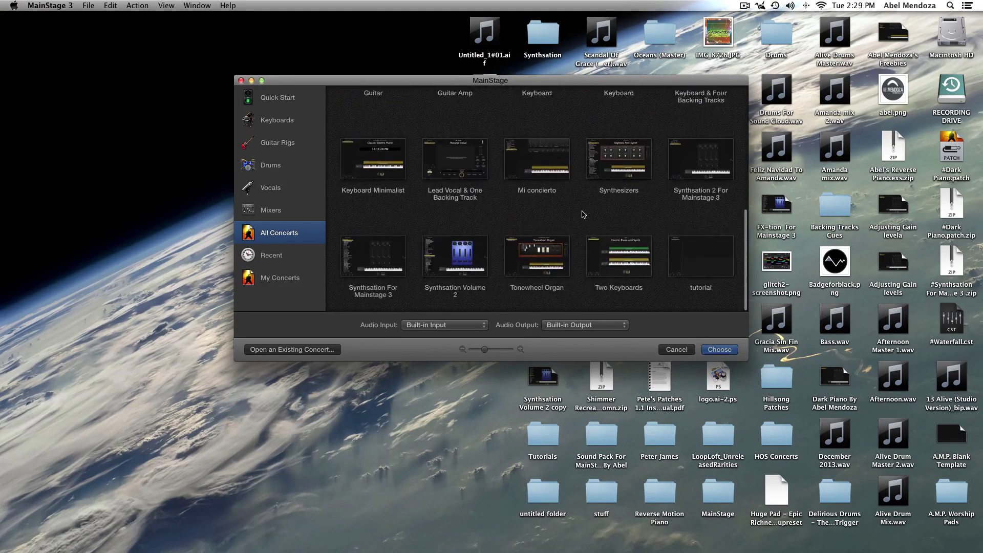
{"action": "scroll", "coordinate": [582, 214], "scroll_direction": "up", "scroll_amount": 10}
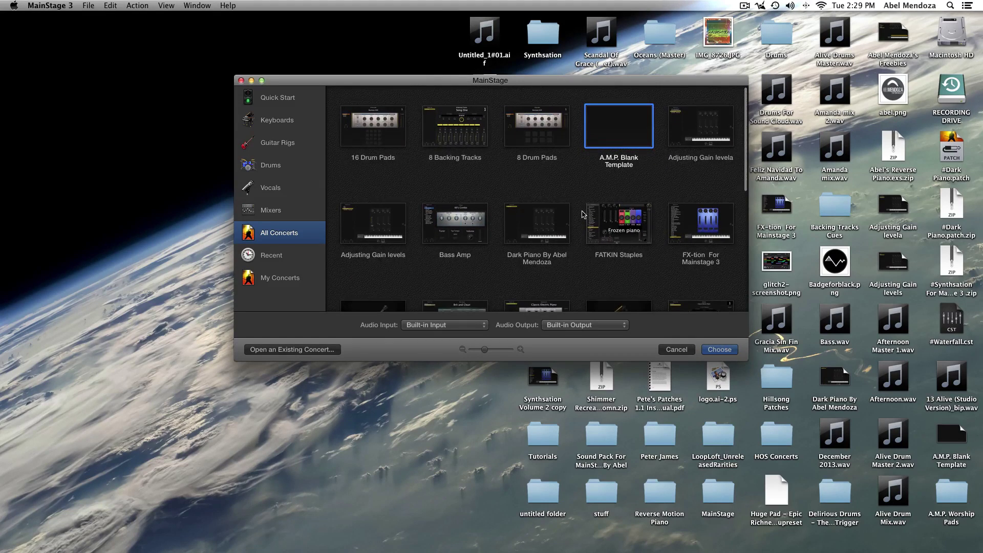
{"action": "scroll", "coordinate": [511, 219], "scroll_direction": "down", "scroll_amount": 5}
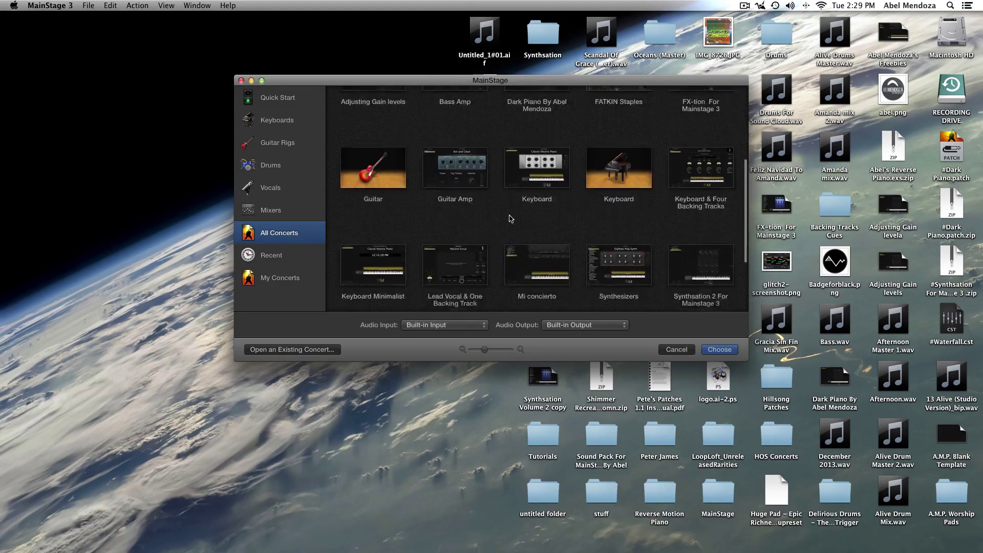
{"action": "scroll", "coordinate": [511, 219], "scroll_direction": "up", "scroll_amount": 7}
{"action": "left_click", "coordinate": [629, 135]}
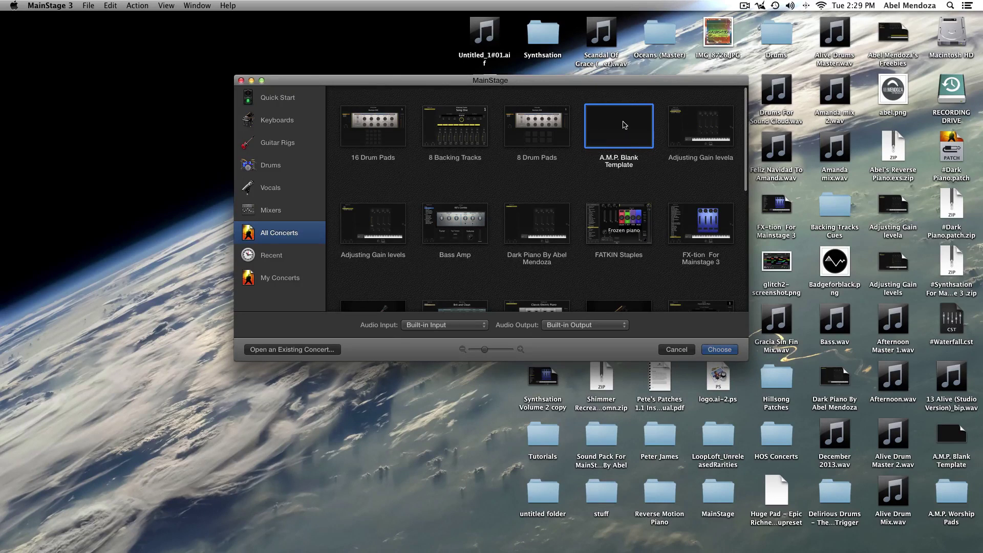
{"action": "double_click", "coordinate": [624, 124]}
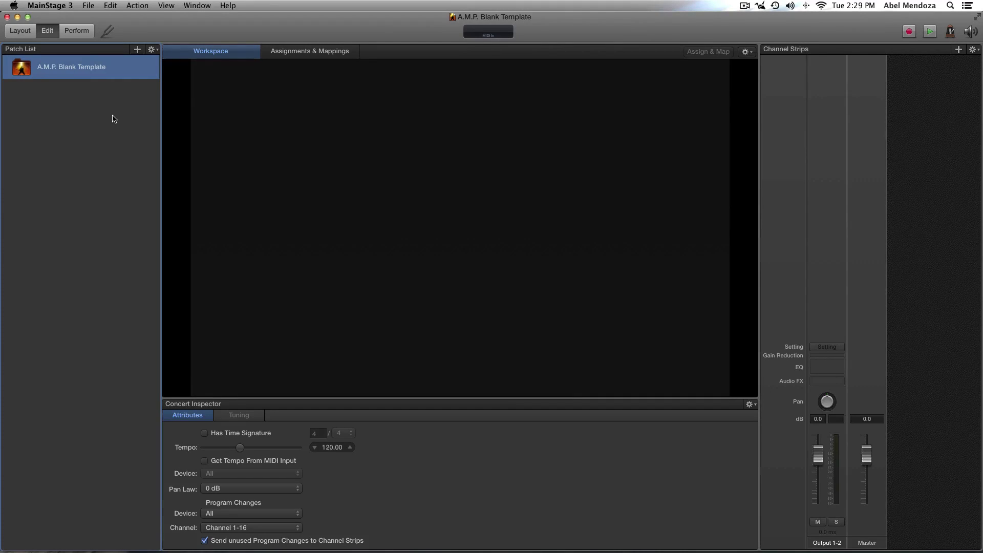
Add a new Untitled Set from the Patch List gear menu and add an Untitled Patch to it.
{"action": "left_click", "coordinate": [152, 50]}
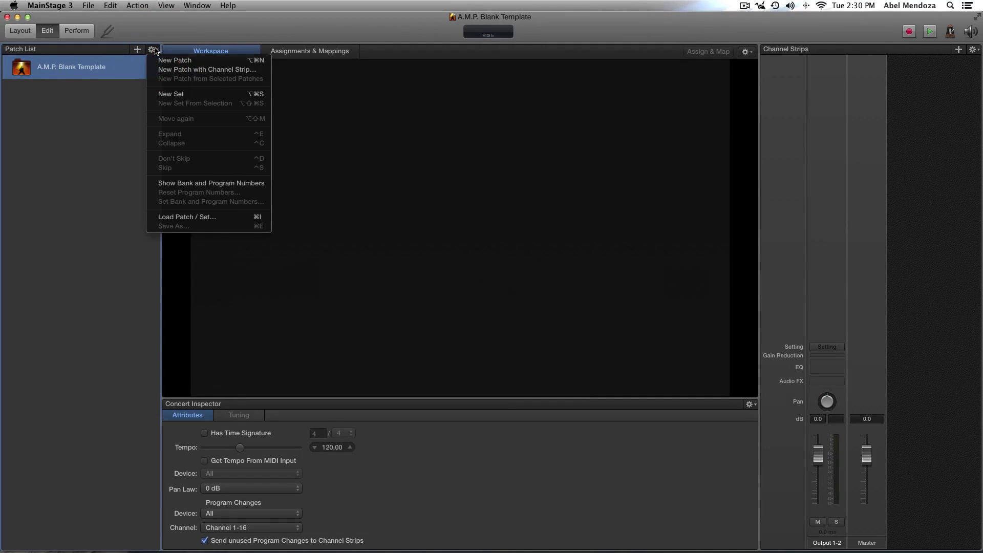
{"action": "left_click", "coordinate": [179, 95]}
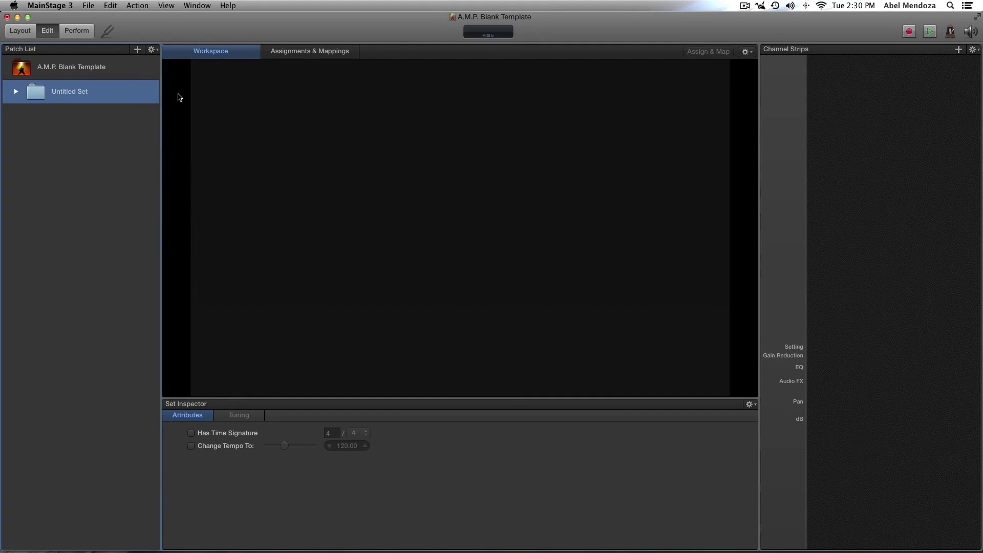
{"action": "left_click", "coordinate": [137, 50]}
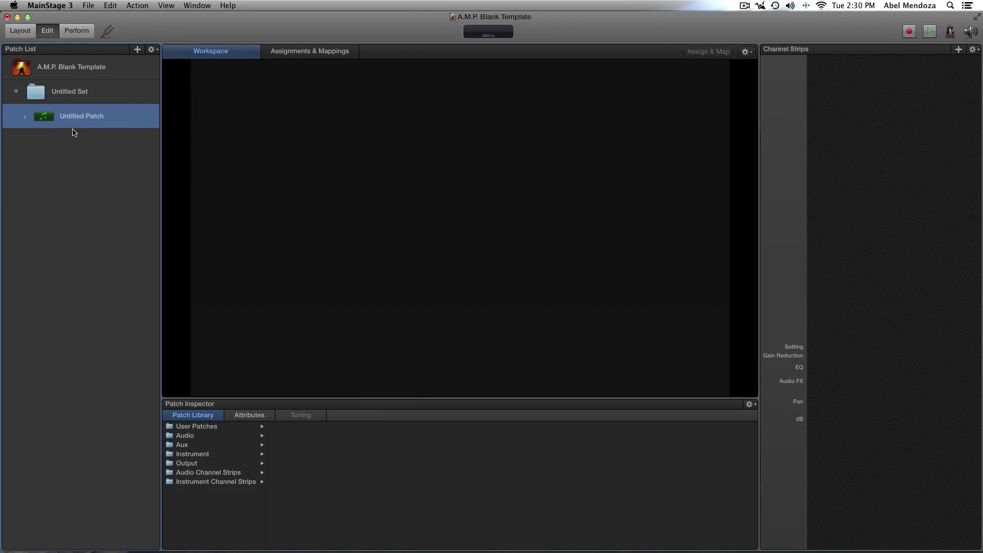
Inspect the concert, the Untitled Set and the Untitled Patch settings in turn.
{"action": "left_click", "coordinate": [56, 70]}
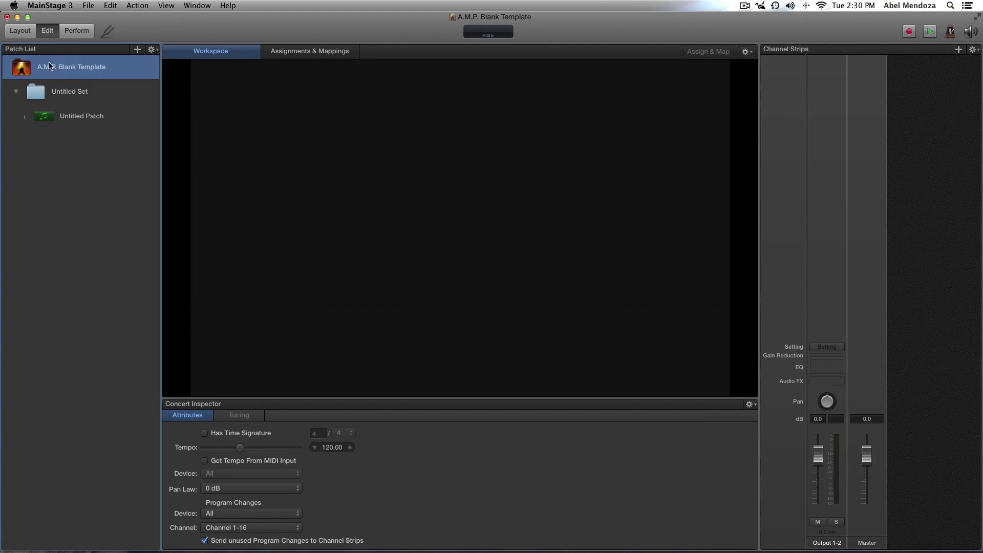
{"action": "left_click", "coordinate": [39, 96]}
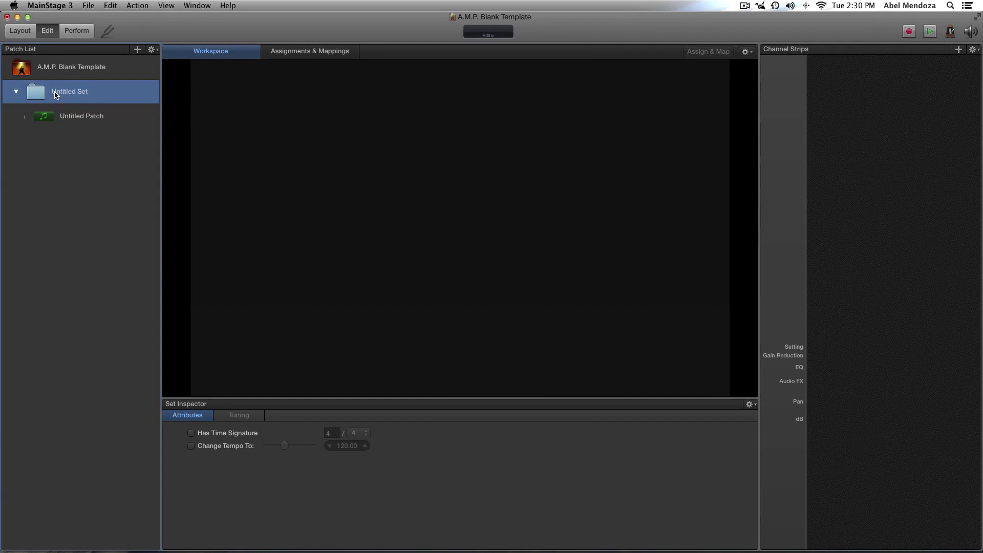
{"action": "left_click", "coordinate": [78, 120]}
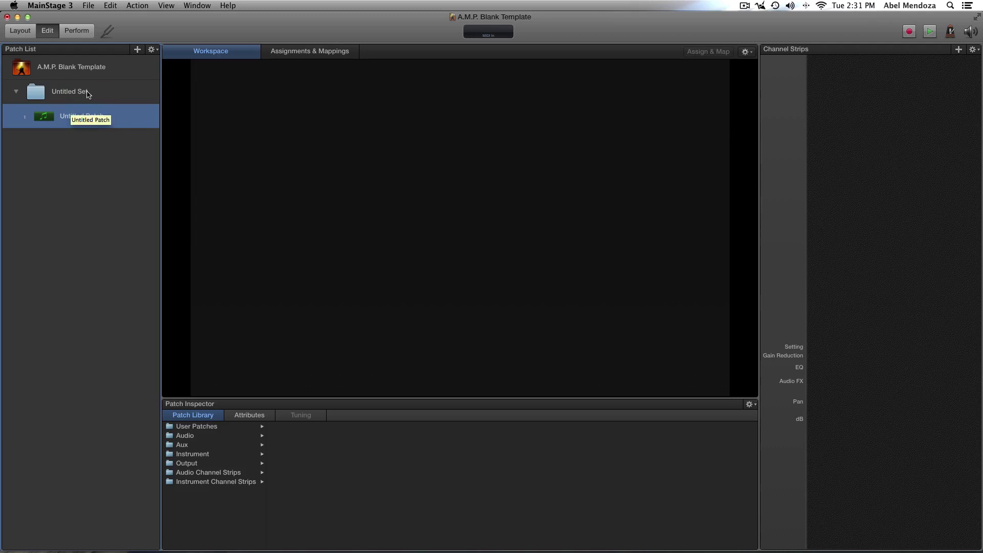
{"action": "left_click", "coordinate": [73, 118]}
Load the Steinway Grand Piano into the patch from the Instrument > Piano library.
{"action": "left_click", "coordinate": [193, 455]}
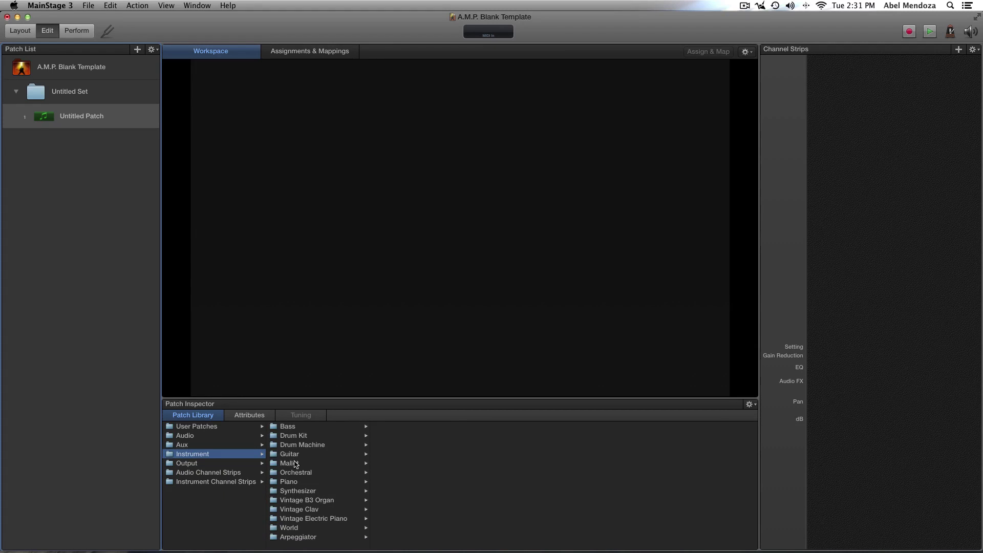
{"action": "left_click", "coordinate": [290, 482]}
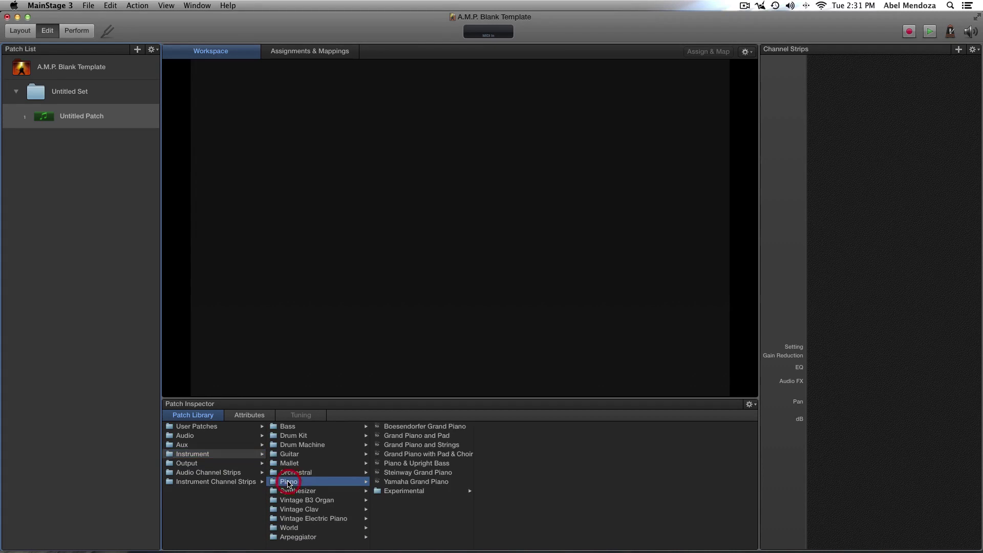
{"action": "left_click", "coordinate": [421, 473]}
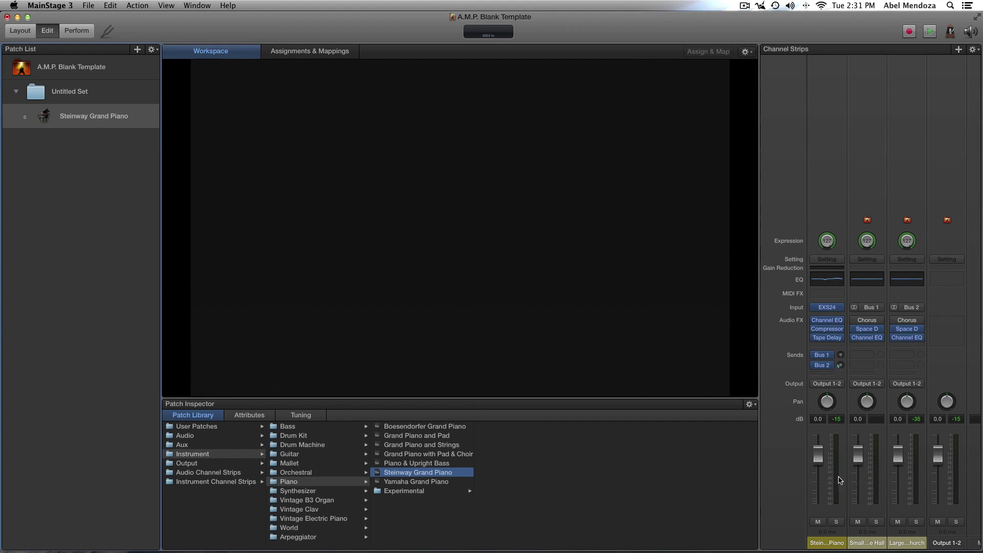
Select the piano's channel strip, then reselect the Steinway Grand Piano patch to show its Patch Library.
{"action": "left_click", "coordinate": [821, 535]}
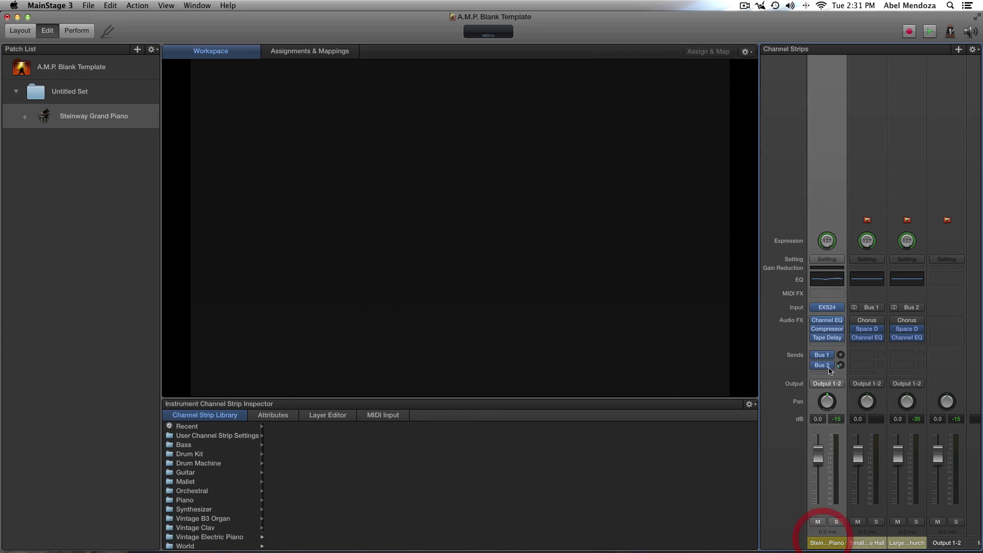
{"action": "mouse_move", "coordinate": [897, 328]}
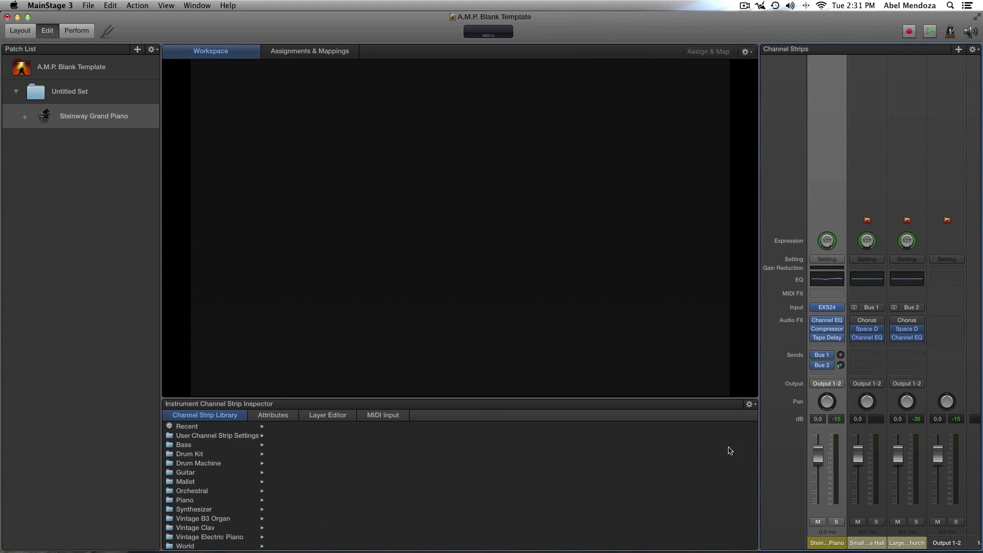
{"action": "left_click", "coordinate": [780, 512]}
{"action": "left_click", "coordinate": [80, 123]}
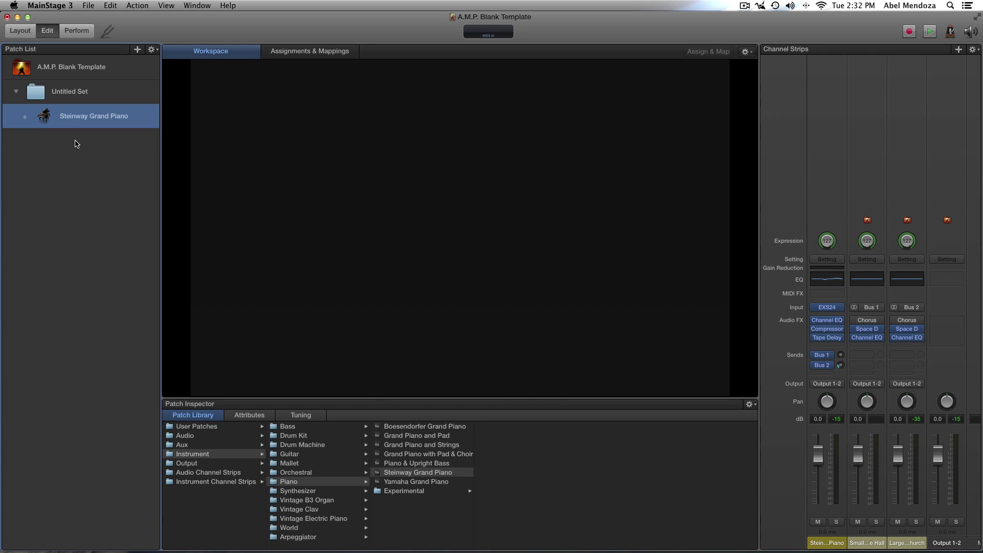
Add three empty Untitled Patches below the Steinway Grand Piano.
{"action": "double_click", "coordinate": [82, 153]}
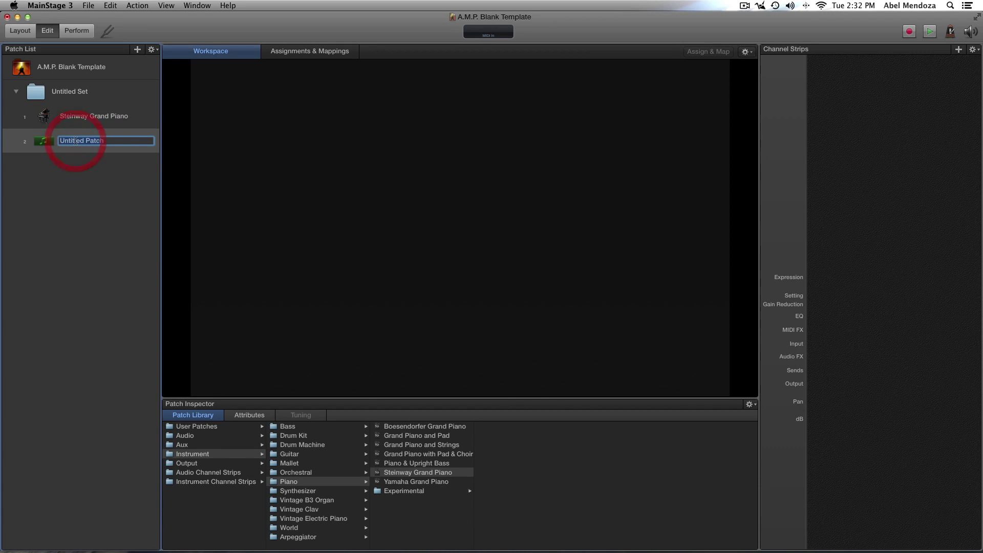
{"action": "double_click", "coordinate": [87, 176]}
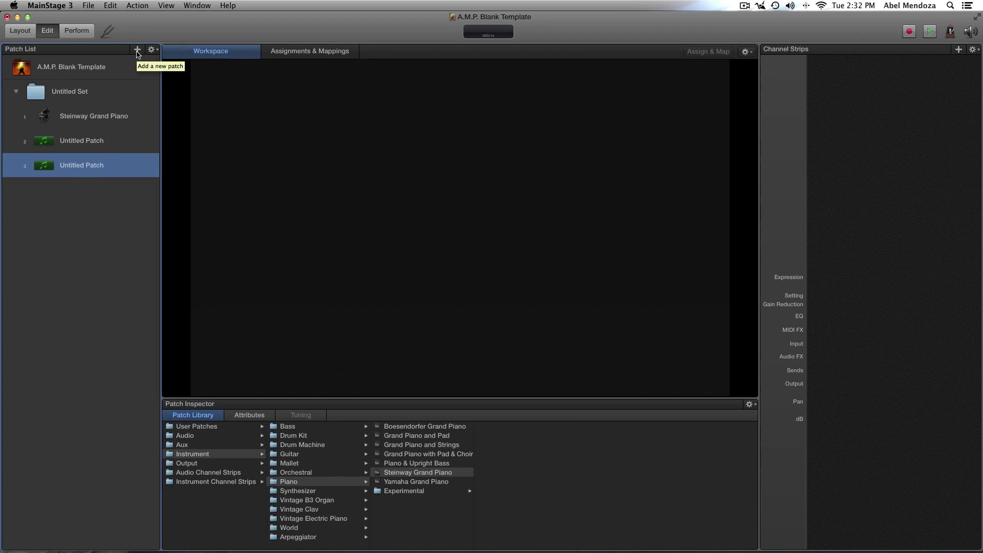
{"action": "left_click", "coordinate": [137, 49]}
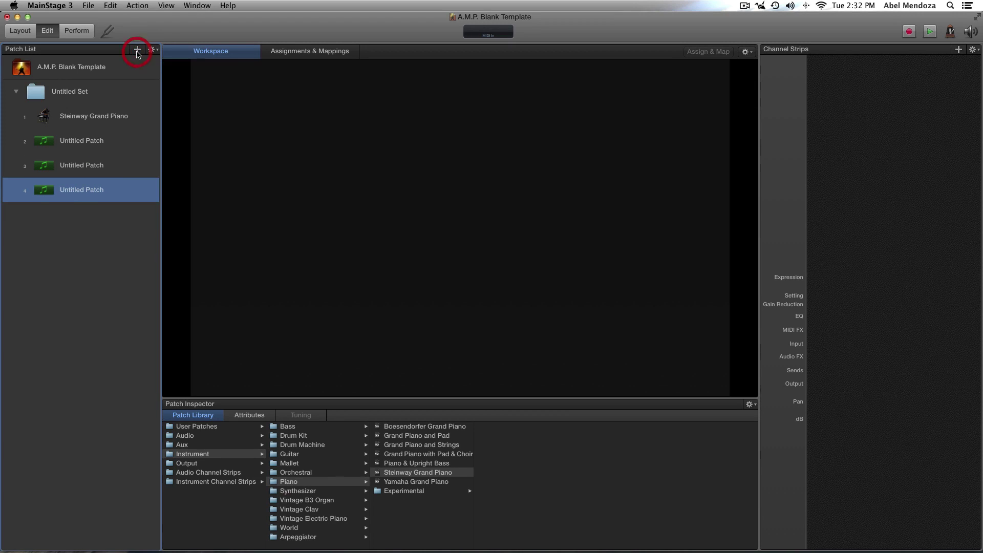
Rename the set to 'my first set', expand it and select the second patch for renaming.
{"action": "left_click", "coordinate": [16, 93]}
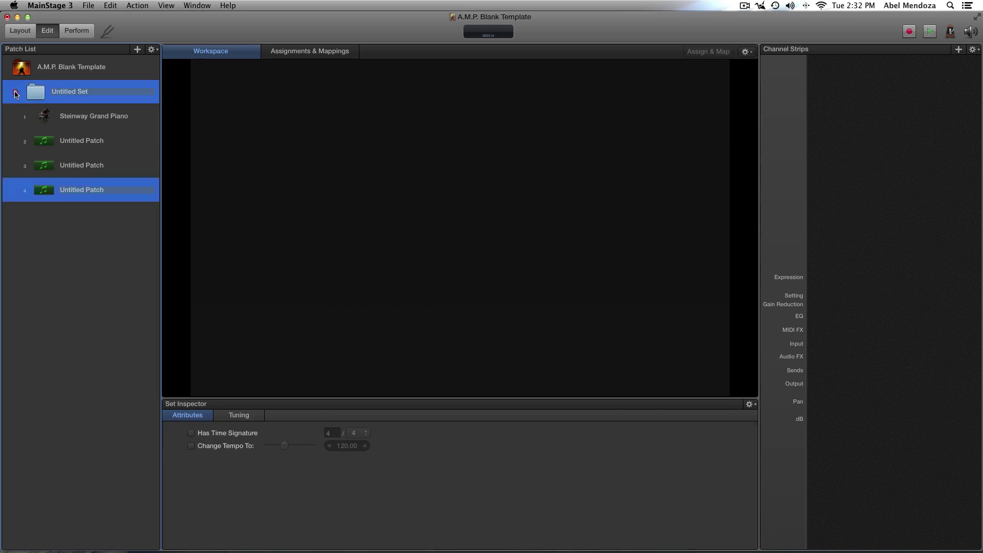
{"action": "double_click", "coordinate": [84, 94]}
{"action": "type", "text": "my first set"}
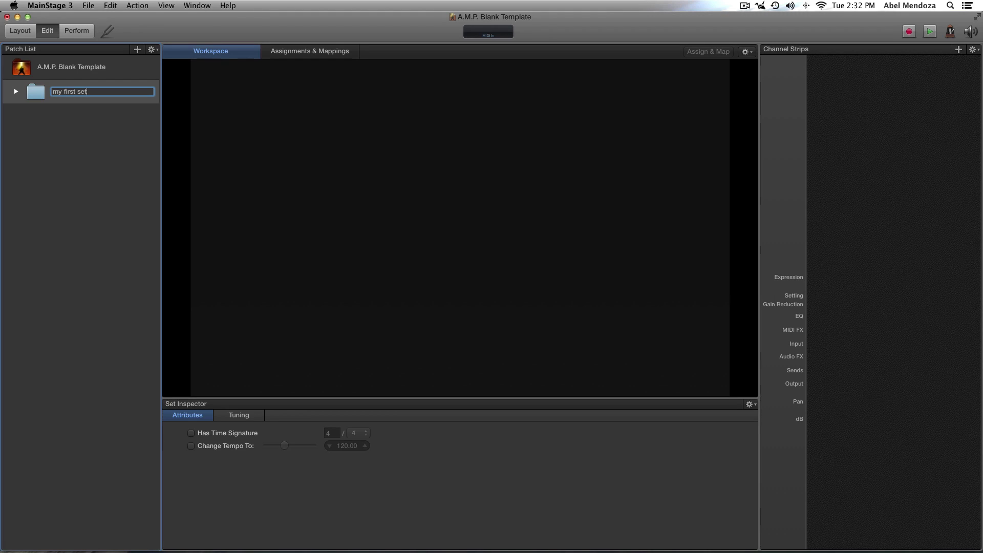
{"action": "key", "text": "Return"}
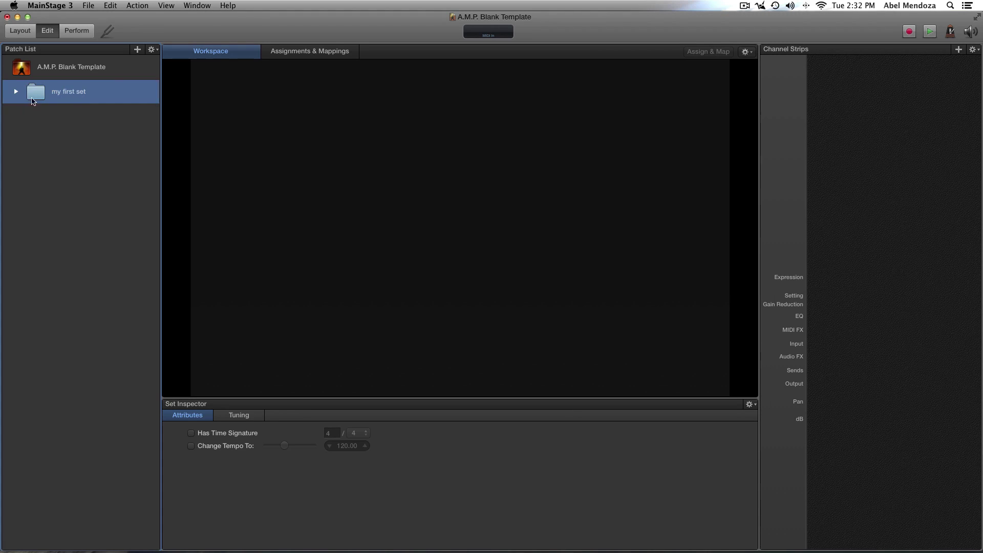
{"action": "left_click", "coordinate": [16, 93]}
{"action": "left_click", "coordinate": [77, 140]}
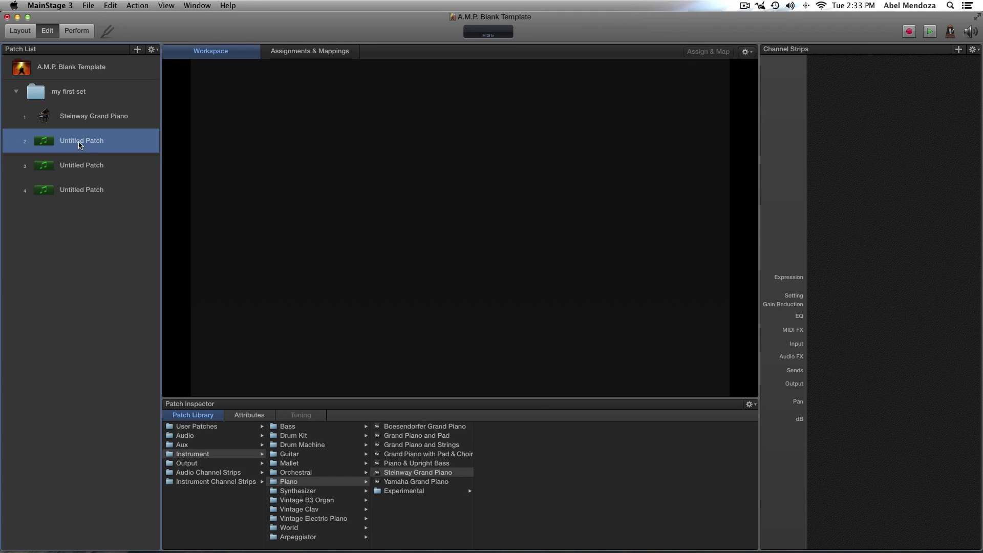
{"action": "left_click", "coordinate": [81, 144]}
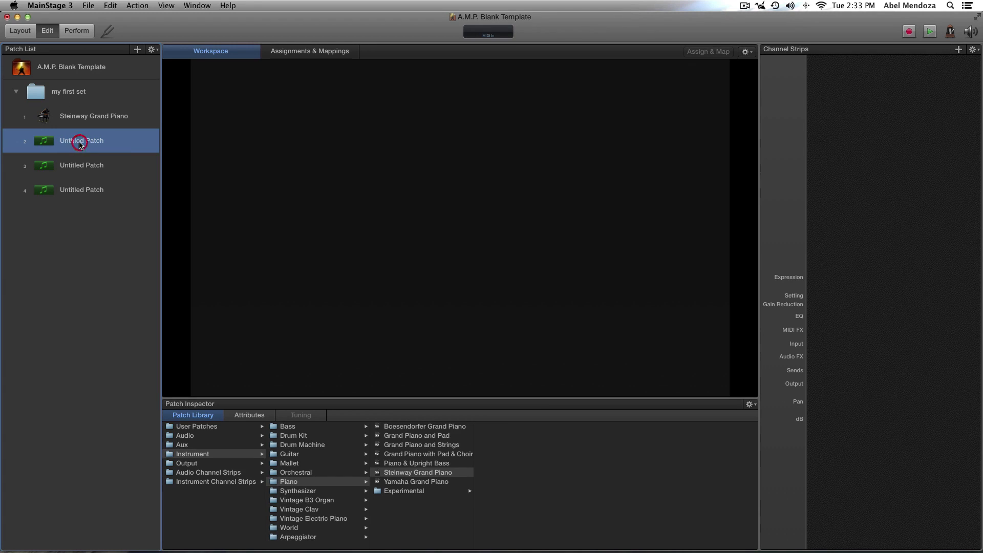
Name the second patch 'Inst 2' and add an instrument channel strip with Keyboard MIDI input and Output 1-2.
{"action": "left_click", "coordinate": [37, 143]}
{"action": "left_click", "coordinate": [959, 50]}
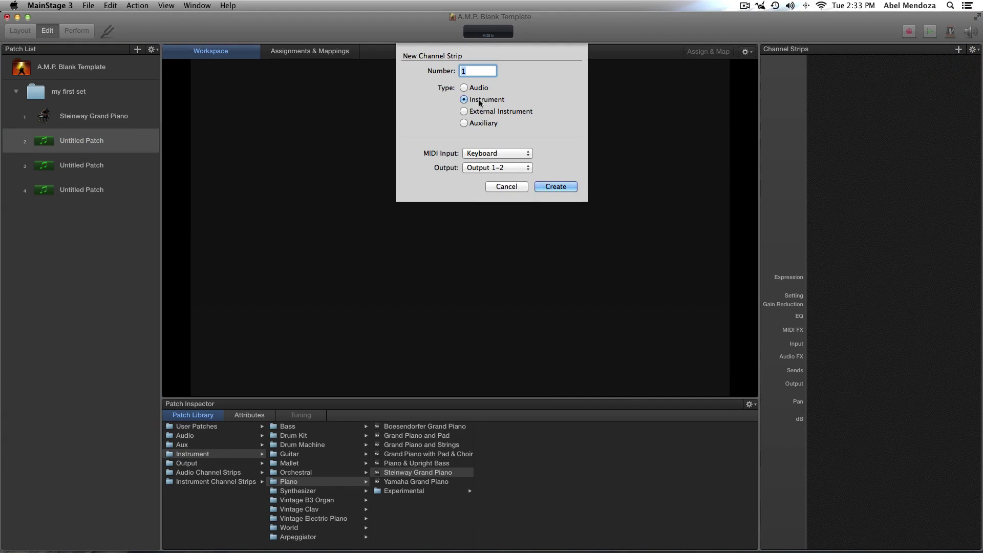
{"action": "left_click", "coordinate": [508, 154]}
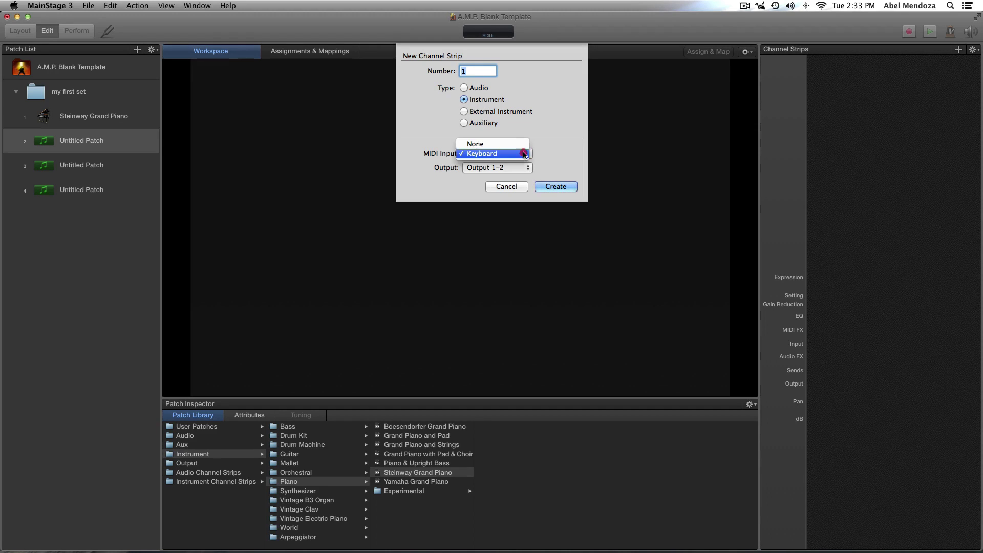
{"action": "left_click", "coordinate": [557, 151]}
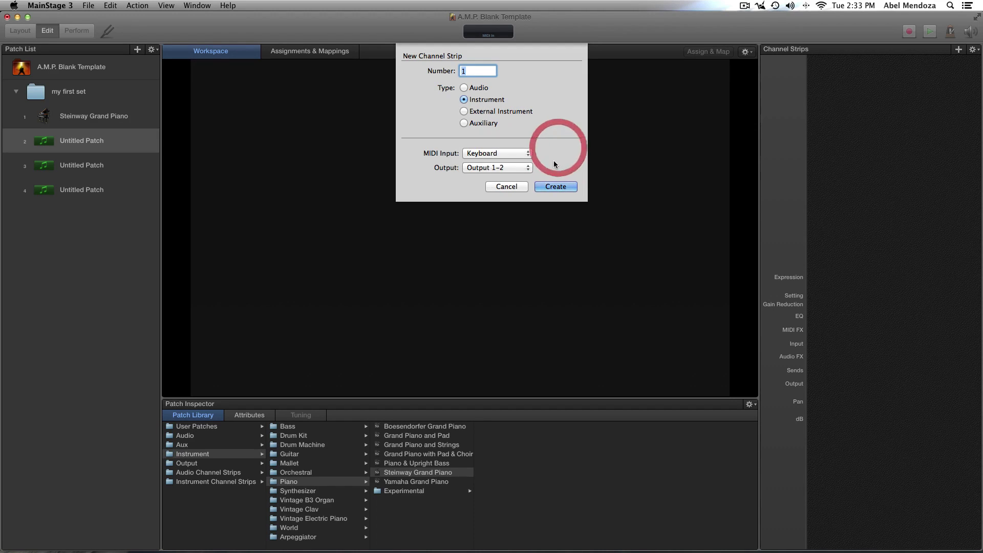
{"action": "left_click", "coordinate": [555, 186]}
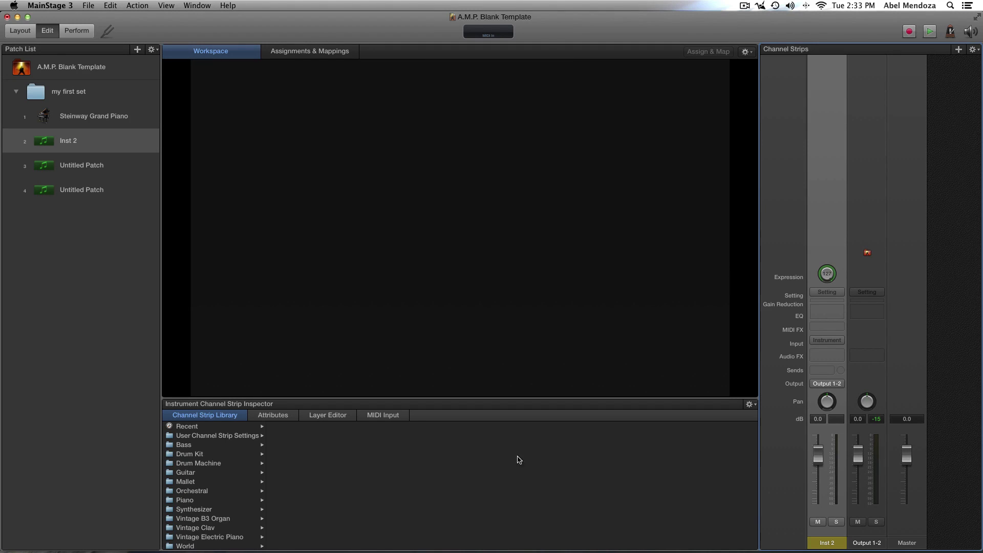
Browse the Piano channel strip settings in the Channel Strip Library.
{"action": "scroll", "coordinate": [216, 497], "scroll_direction": "down", "scroll_amount": 1}
{"action": "scroll", "coordinate": [215, 497], "scroll_direction": "up", "scroll_amount": 1}
{"action": "scroll", "coordinate": [216, 496], "scroll_direction": "down", "scroll_amount": 1}
{"action": "scroll", "coordinate": [217, 498], "scroll_direction": "down", "scroll_amount": 1}
{"action": "left_click", "coordinate": [202, 481]}
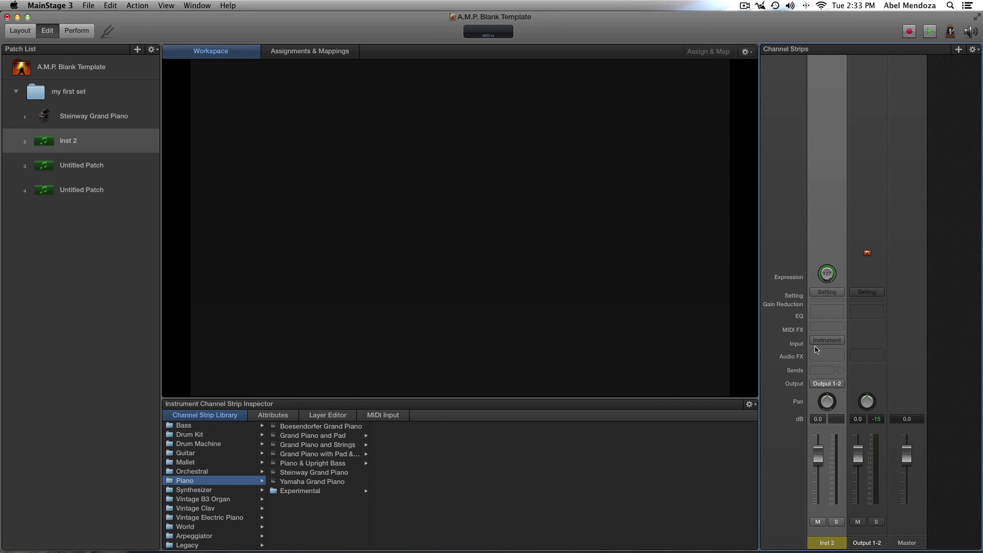
{"action": "left_click", "coordinate": [842, 341]}
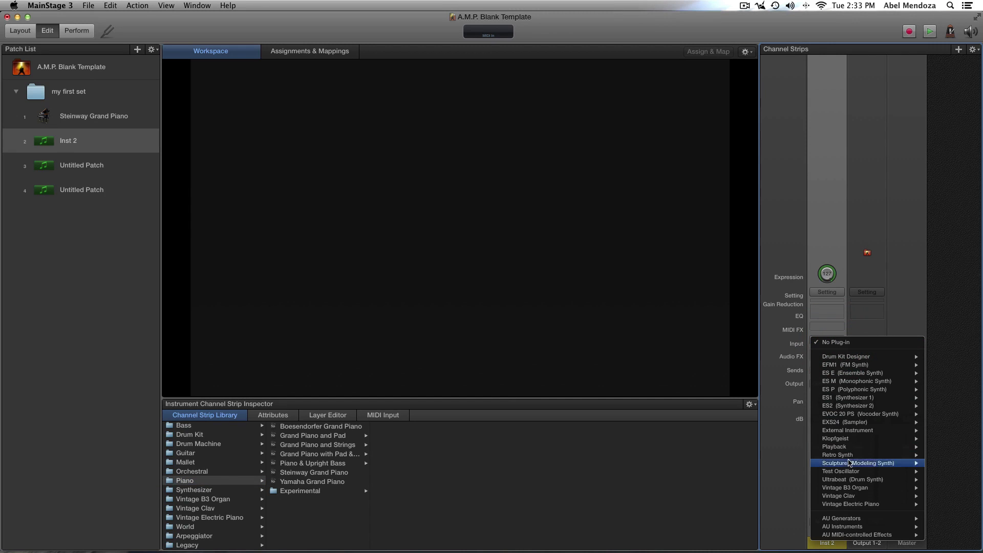
Load a stereo ES2 on Inst 2 with the Synth Pads 'Sad Dreams' preset at -12 dB volume.
{"action": "mouse_move", "coordinate": [844, 400]}
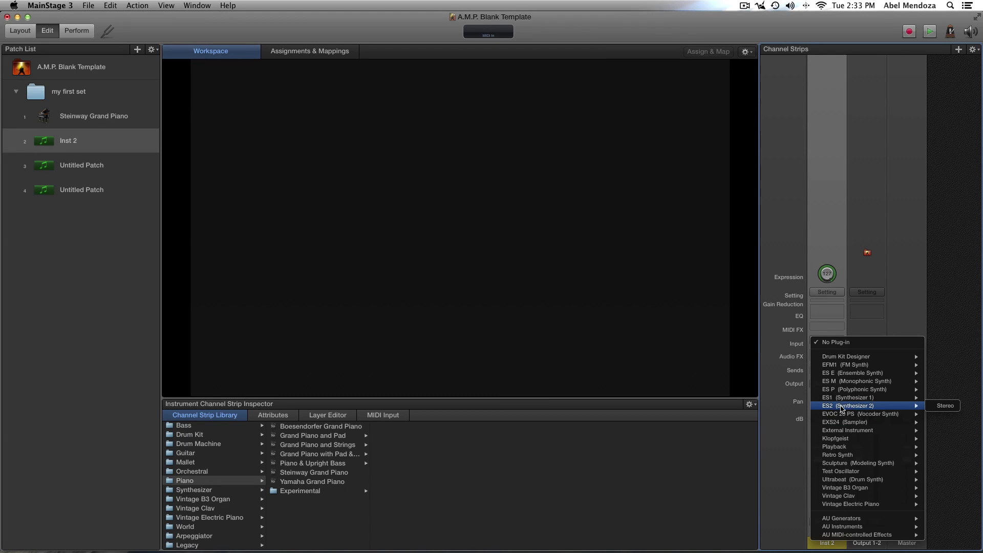
{"action": "left_click", "coordinate": [945, 406]}
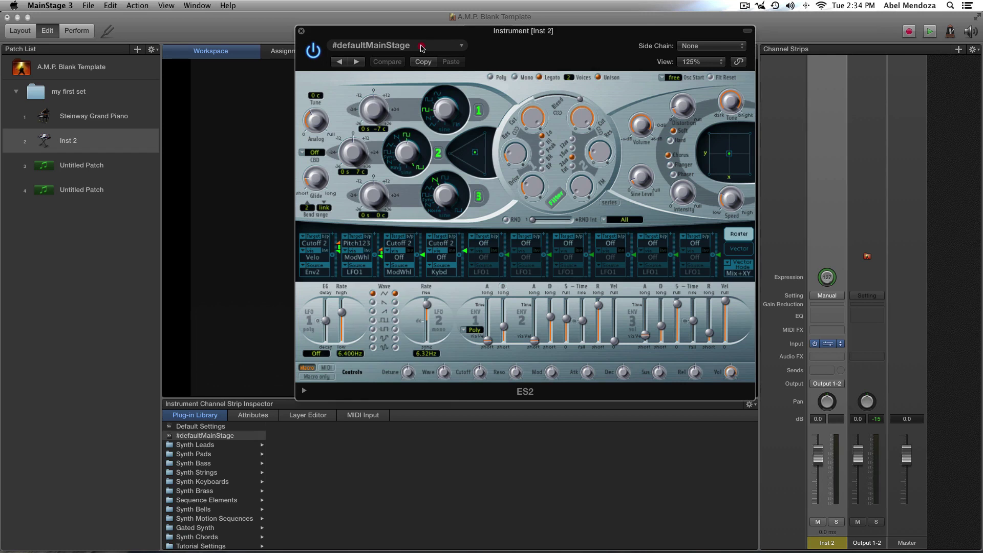
{"action": "left_click", "coordinate": [422, 47]}
{"action": "scroll", "coordinate": [379, 368], "scroll_direction": "down", "scroll_amount": 5}
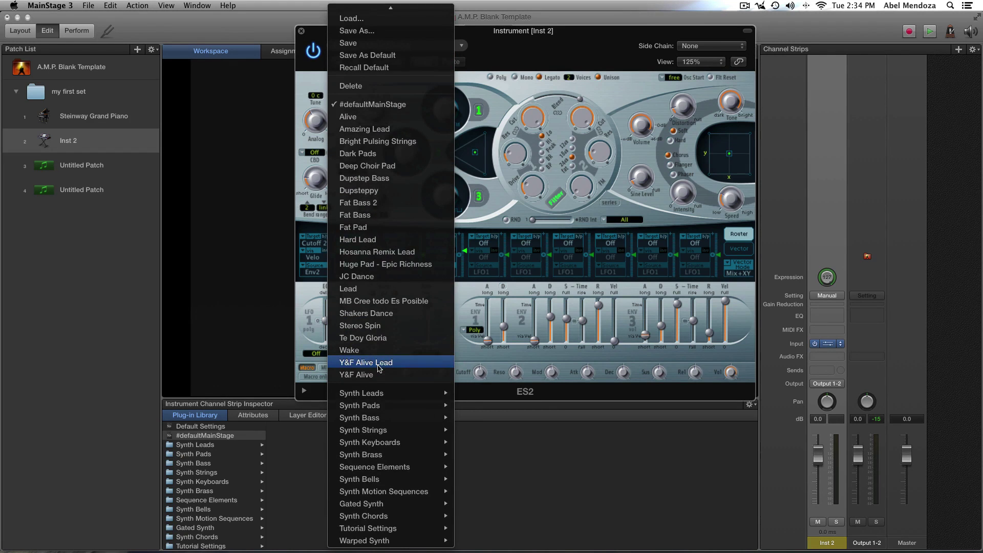
{"action": "mouse_move", "coordinate": [366, 408]}
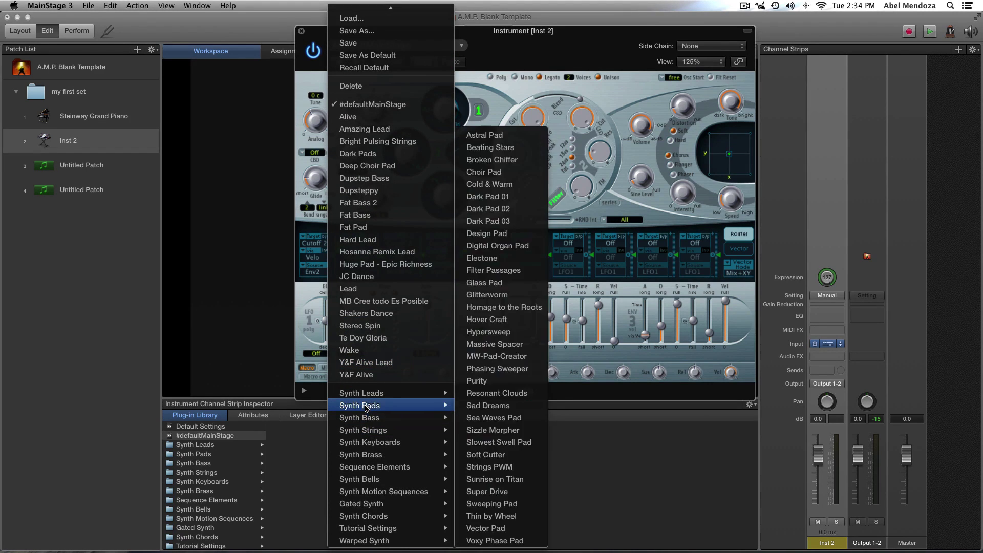
{"action": "left_click", "coordinate": [488, 405]}
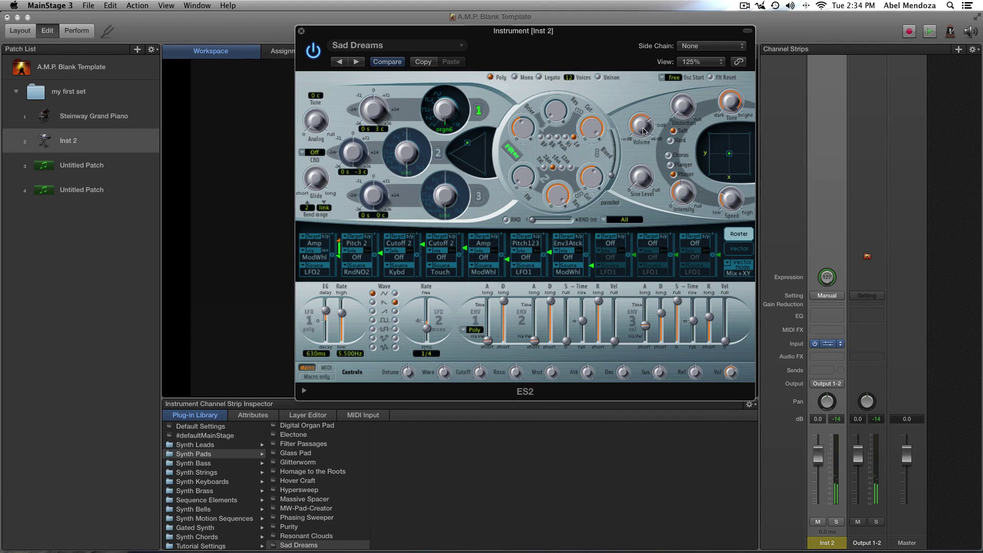
{"action": "left_click_drag", "start_coordinate": [643, 131], "coordinate": [648, 155]}
{"action": "left_click", "coordinate": [301, 31]}
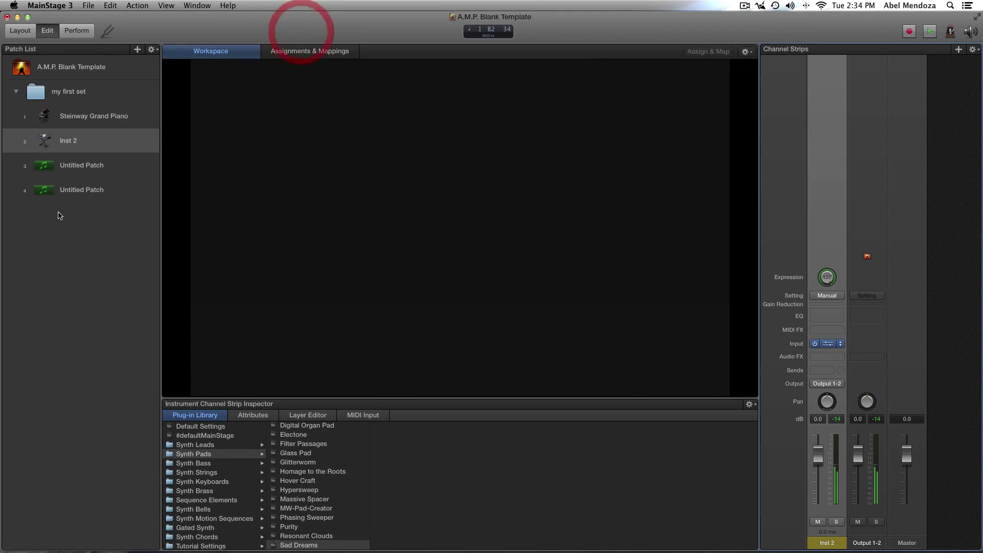
Switch between Inst 2 and the Steinway Grand Piano, adjusting the piano's Bus 2 send level.
{"action": "left_click", "coordinate": [78, 148]}
{"action": "left_click", "coordinate": [80, 119]}
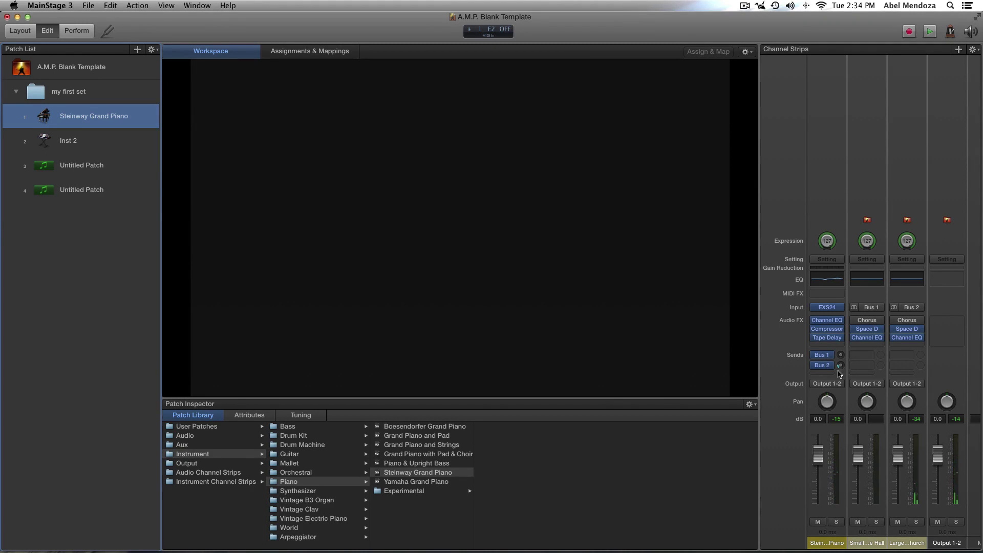
{"action": "left_click_drag", "start_coordinate": [840, 365], "coordinate": [842, 353]}
{"action": "left_click", "coordinate": [69, 142]}
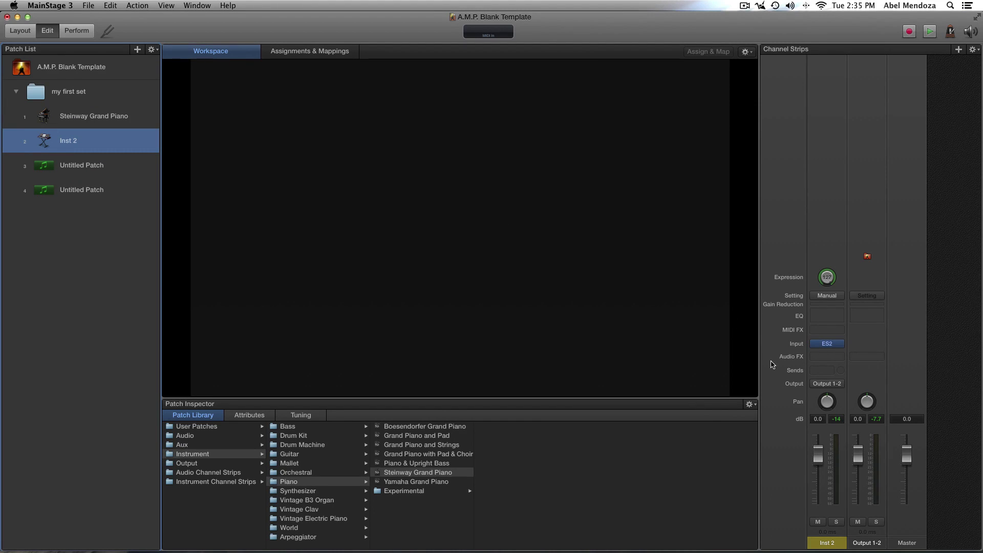
{"action": "left_click", "coordinate": [86, 118]}
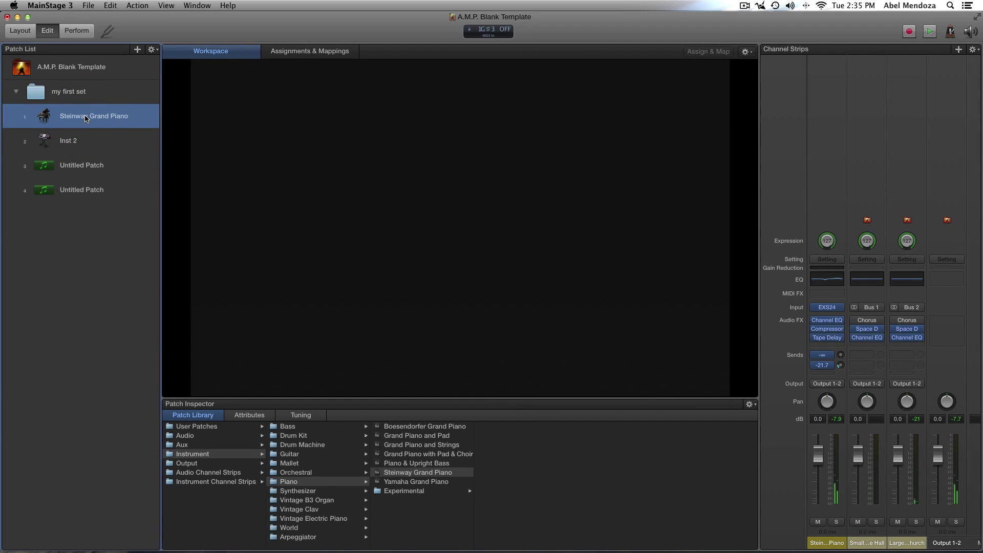
{"action": "left_click", "coordinate": [85, 145]}
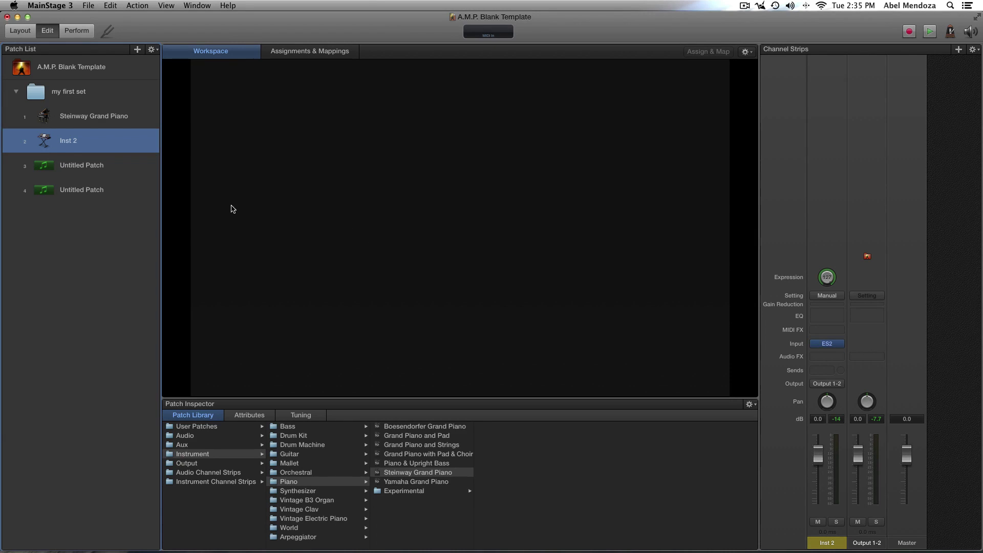
In Layout mode, enlarge the palette, show All Controls and drag in a 61 Note Keyboard.
{"action": "left_click", "coordinate": [20, 30]}
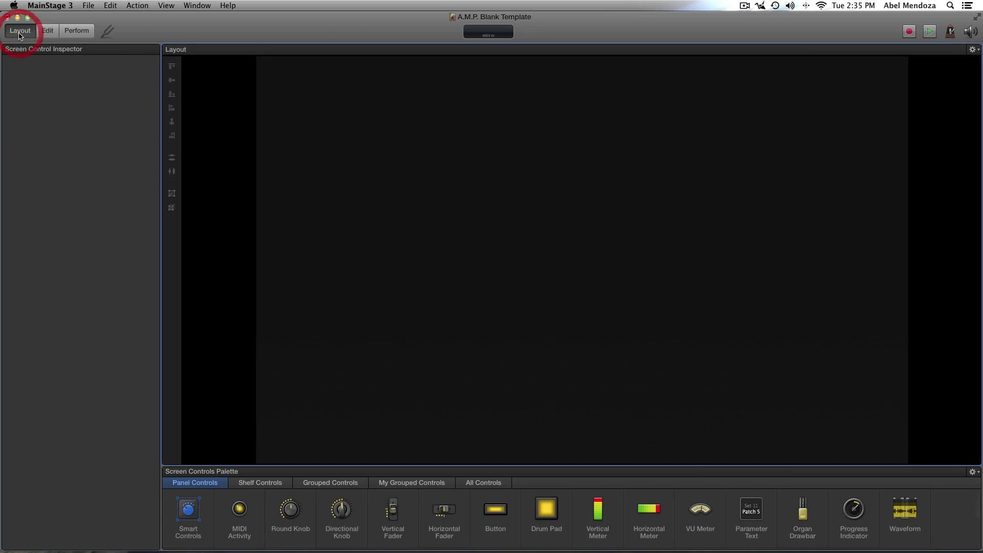
{"action": "left_click_drag", "start_coordinate": [530, 467], "coordinate": [538, 314]}
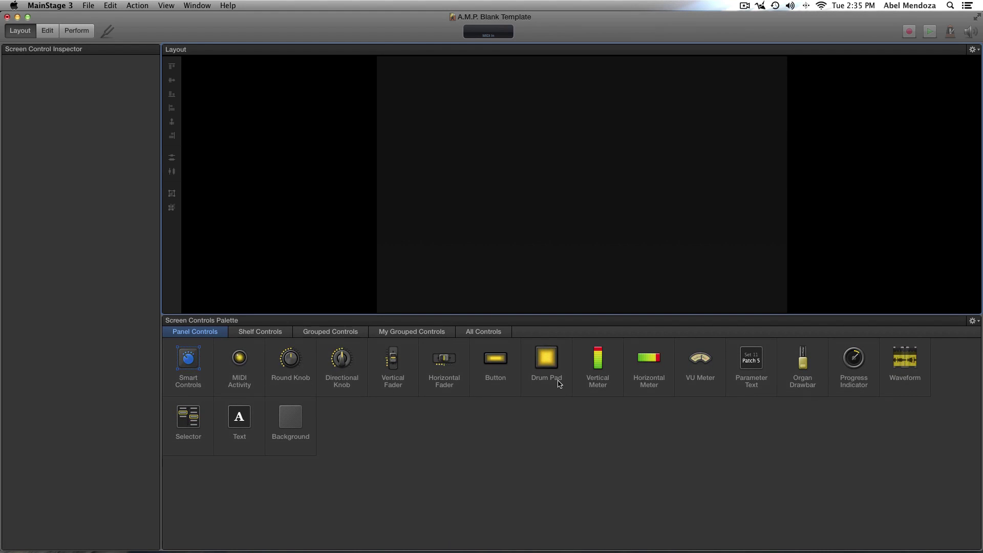
{"action": "left_click", "coordinate": [483, 334]}
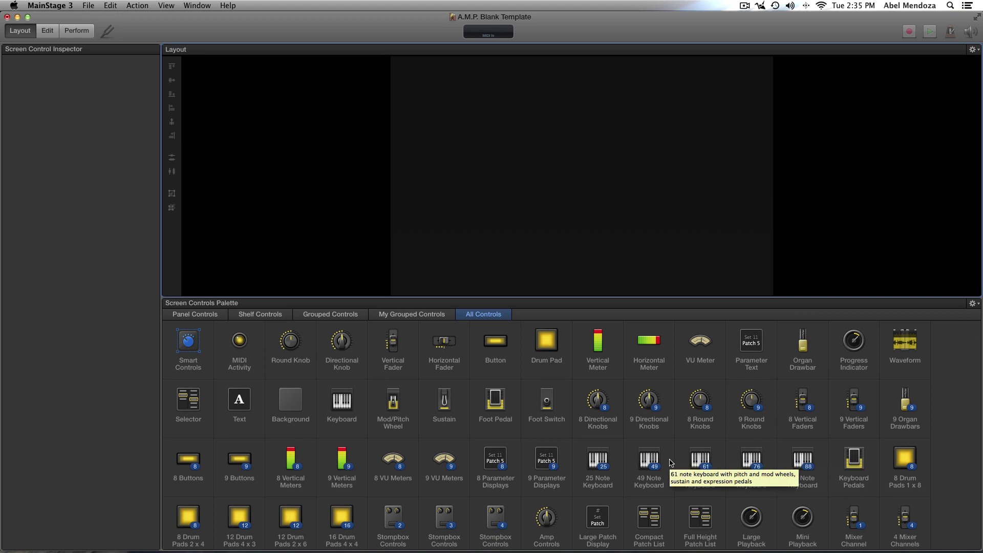
{"action": "left_click_drag", "start_coordinate": [678, 465], "coordinate": [622, 247]}
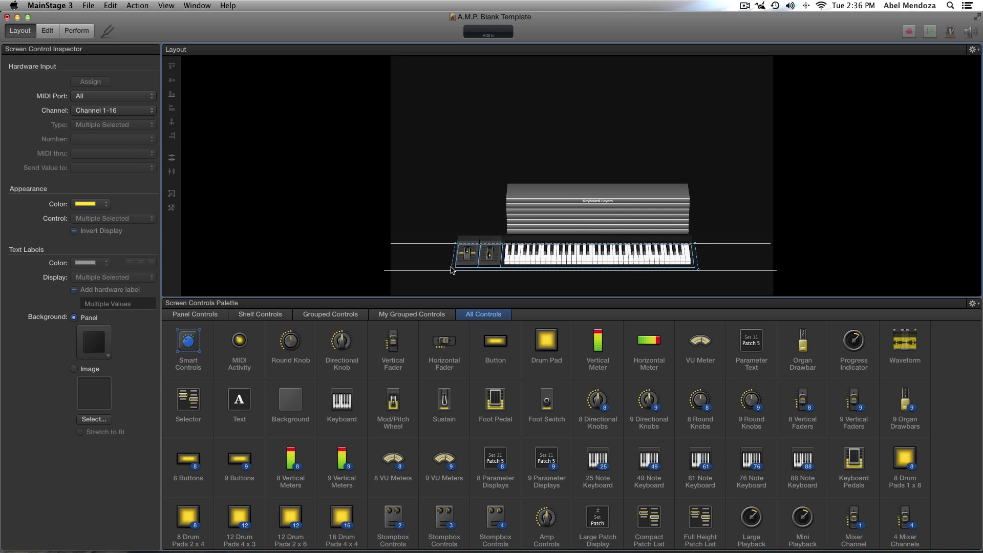
{"action": "left_click_drag", "start_coordinate": [452, 269], "coordinate": [468, 266]}
Shift the keyboard group right, select the keyboard alone and uncheck Display keyboard layers.
{"action": "left_click", "coordinate": [477, 266]}
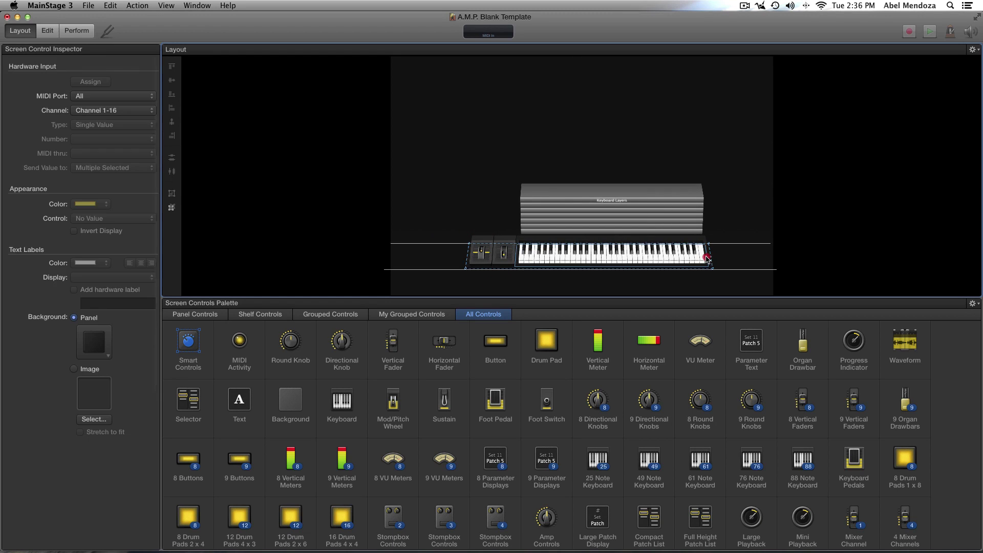
{"action": "left_click", "coordinate": [706, 256]}
{"action": "left_click", "coordinate": [607, 204]}
{"action": "left_click", "coordinate": [610, 201]}
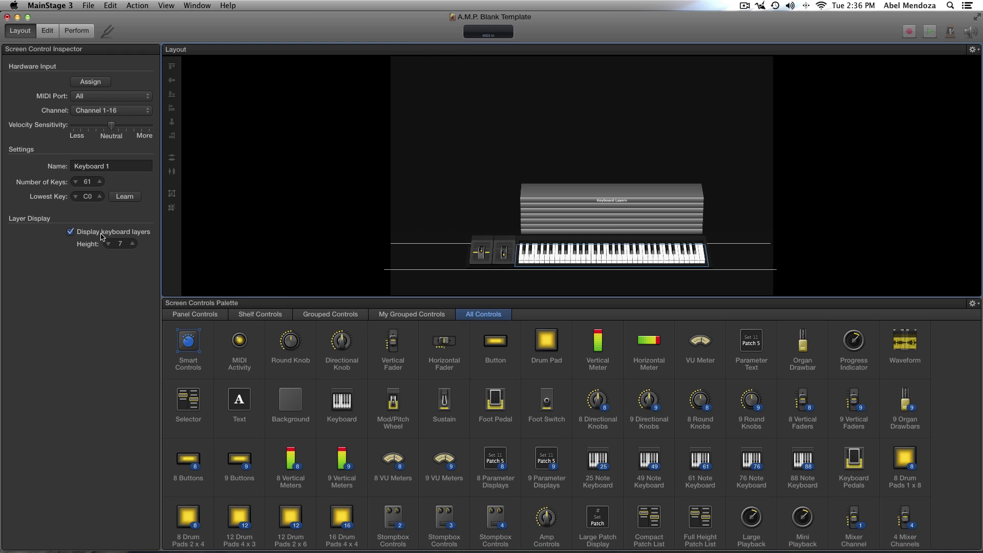
{"action": "left_click", "coordinate": [71, 233]}
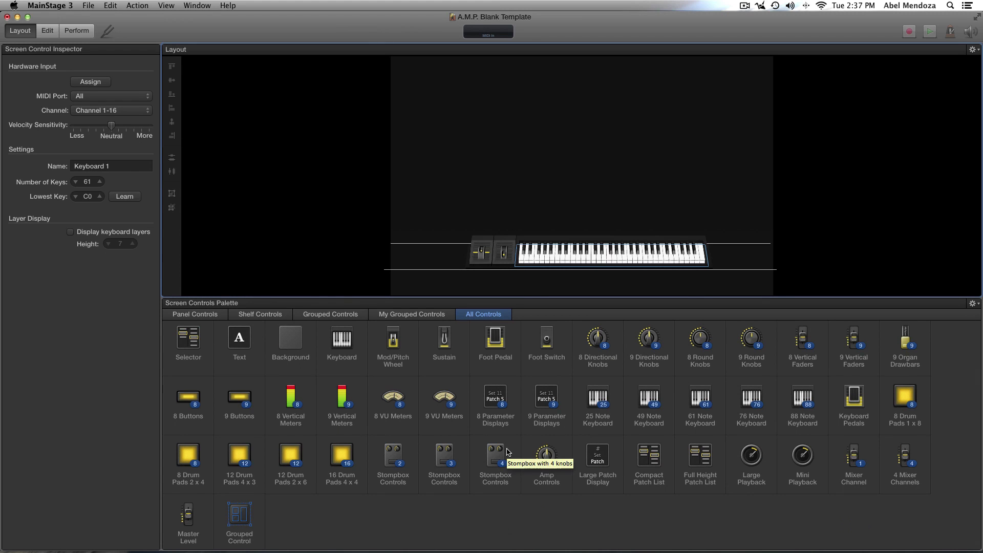
{"action": "scroll", "coordinate": [506, 450], "scroll_direction": "down", "scroll_amount": 3}
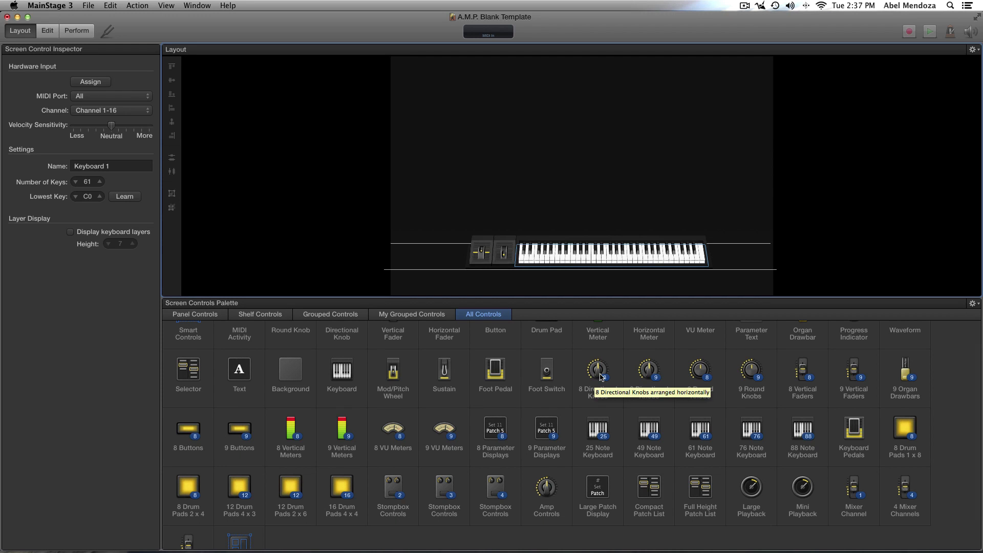
Place a row of eight directional knobs at the top centre, then drop eight vertical faders below them.
{"action": "left_click_drag", "start_coordinate": [602, 378], "coordinate": [533, 102]}
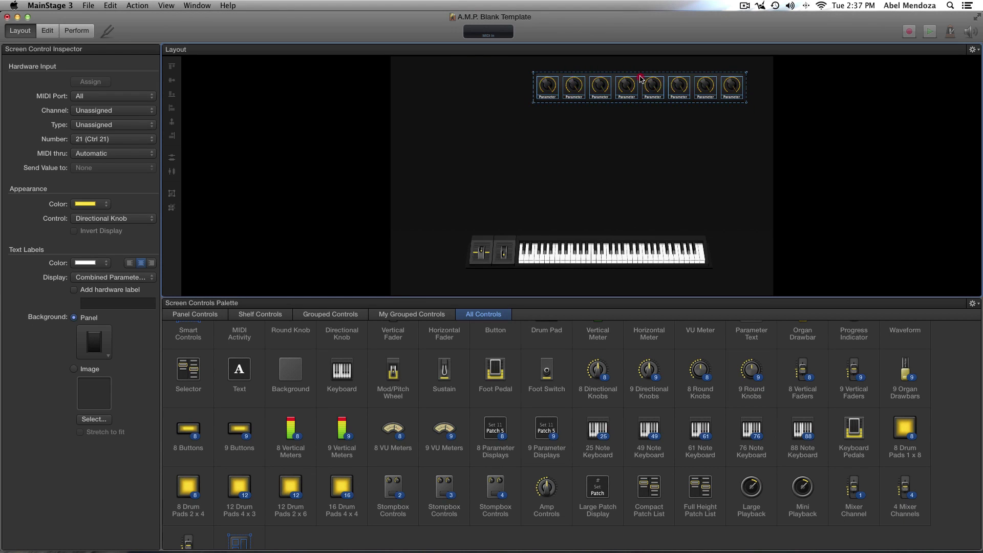
{"action": "left_click_drag", "start_coordinate": [640, 76], "coordinate": [596, 71]}
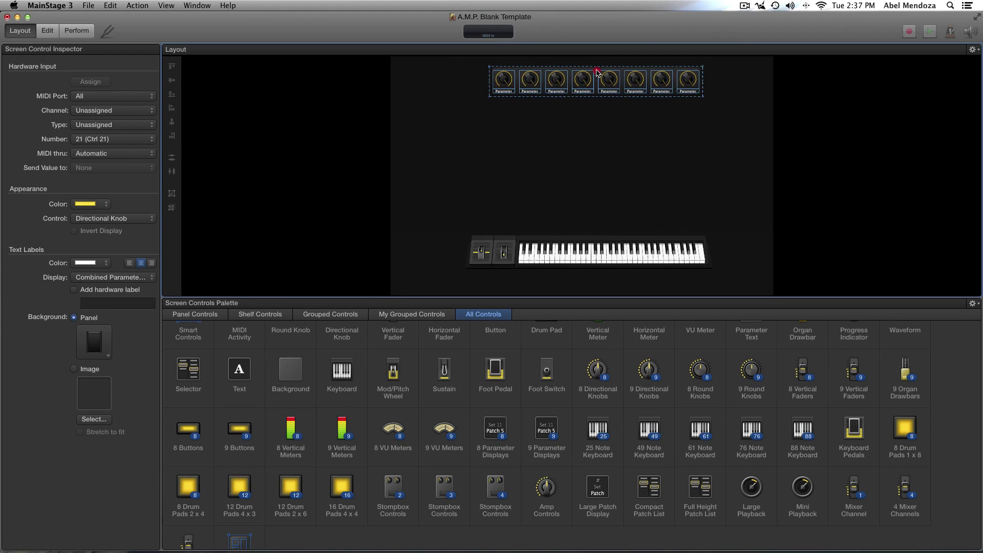
{"action": "left_click", "coordinate": [597, 79]}
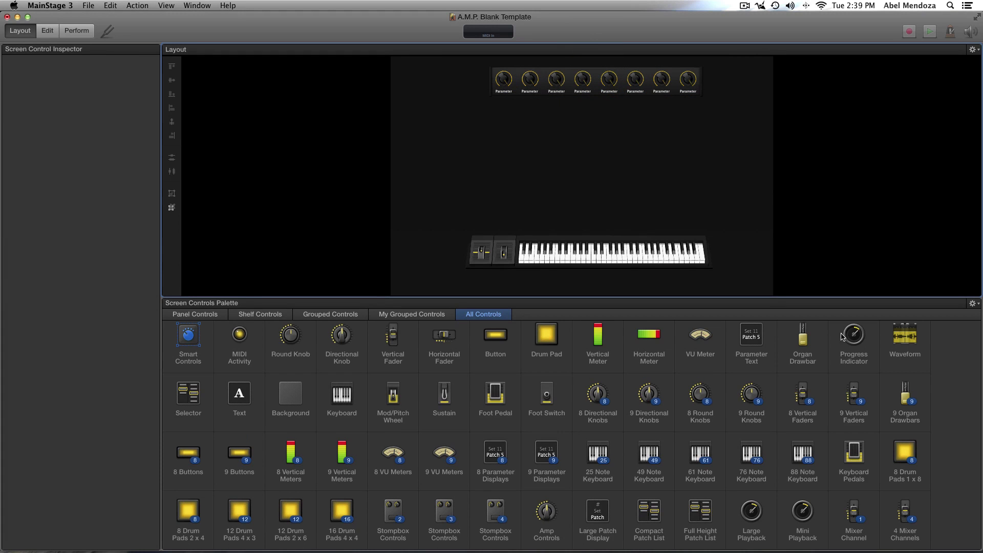
{"action": "left_click_drag", "start_coordinate": [795, 397], "coordinate": [583, 142]}
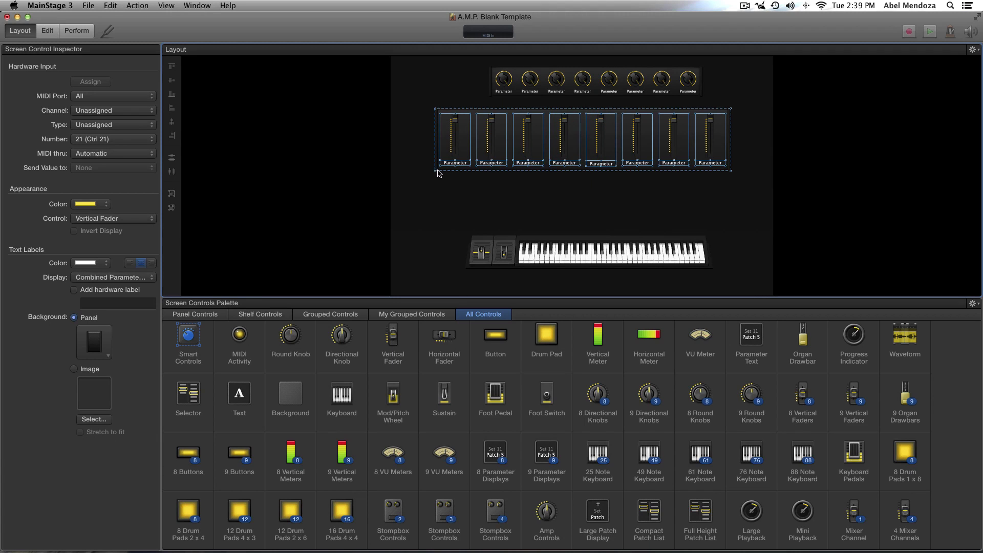
Shrink the eight-fader group and centre it under the knobs, discarding an extra single fader.
{"action": "left_click_drag", "start_coordinate": [434, 172], "coordinate": [544, 148]}
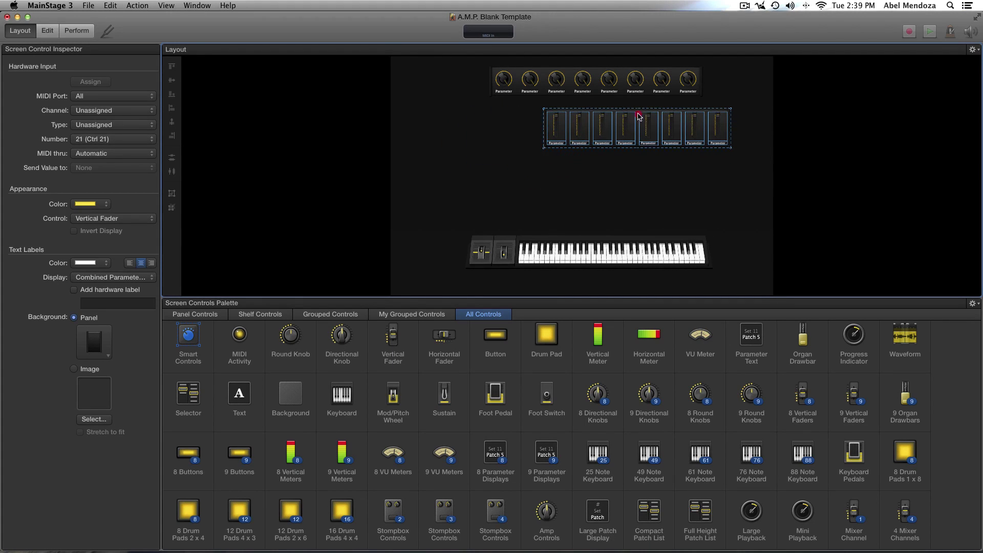
{"action": "left_click_drag", "start_coordinate": [639, 115], "coordinate": [585, 115]}
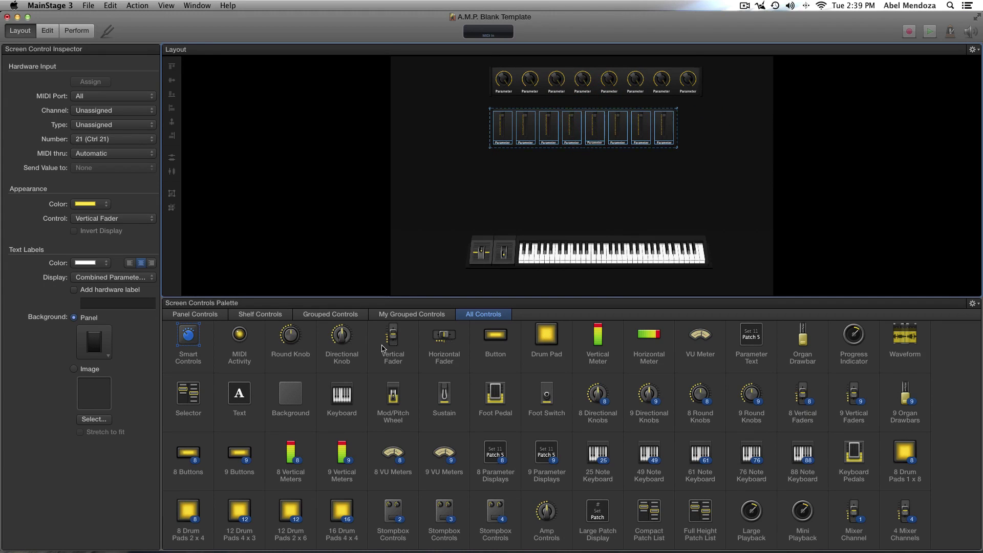
{"action": "left_click_drag", "start_coordinate": [392, 342], "coordinate": [431, 180]}
{"action": "key", "text": "Delete"}
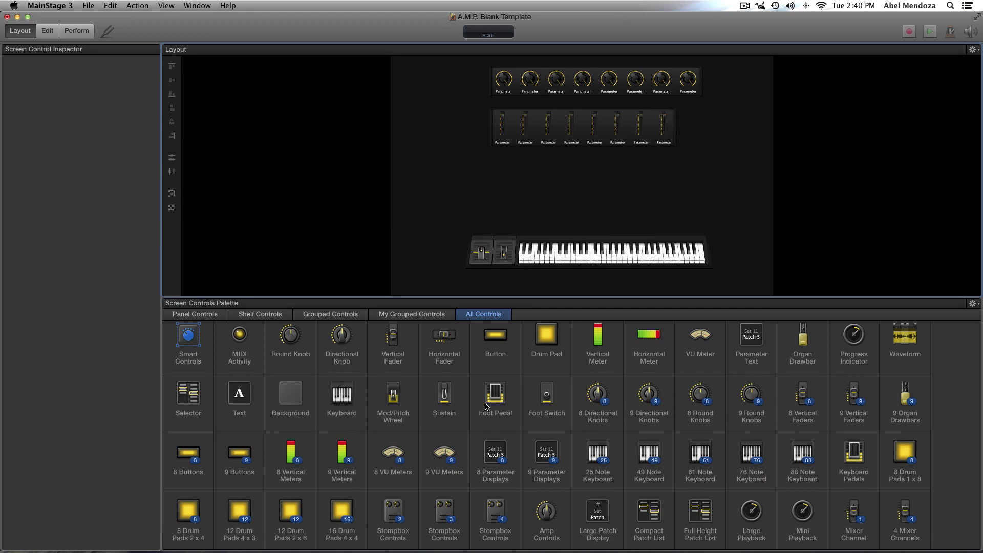
{"action": "scroll", "coordinate": [486, 406], "scroll_direction": "down", "scroll_amount": 1}
{"action": "left_click_drag", "start_coordinate": [588, 121], "coordinate": [600, 118]}
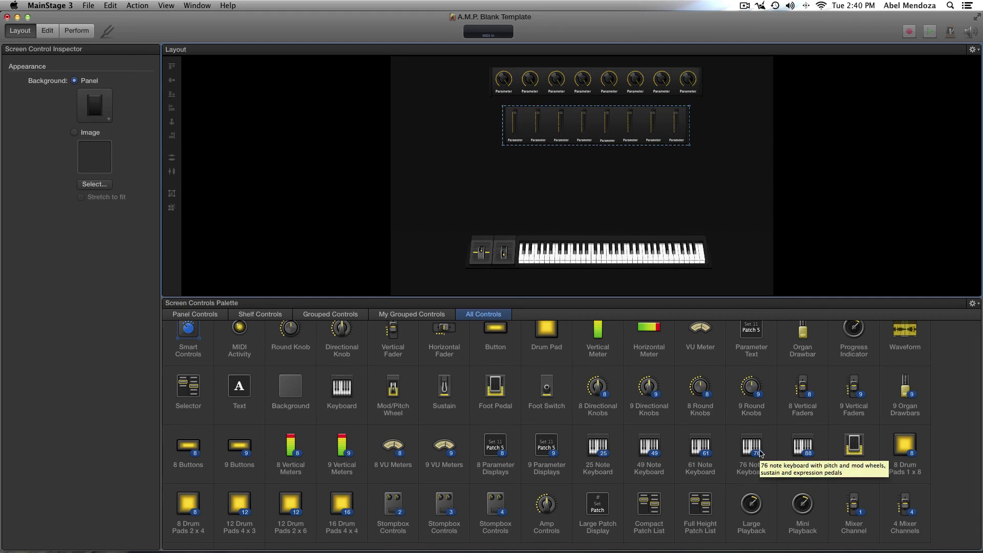
Add a row of eight buttons under the faders, narrowed and centred.
{"action": "scroll", "coordinate": [464, 410], "scroll_direction": "down", "scroll_amount": 5}
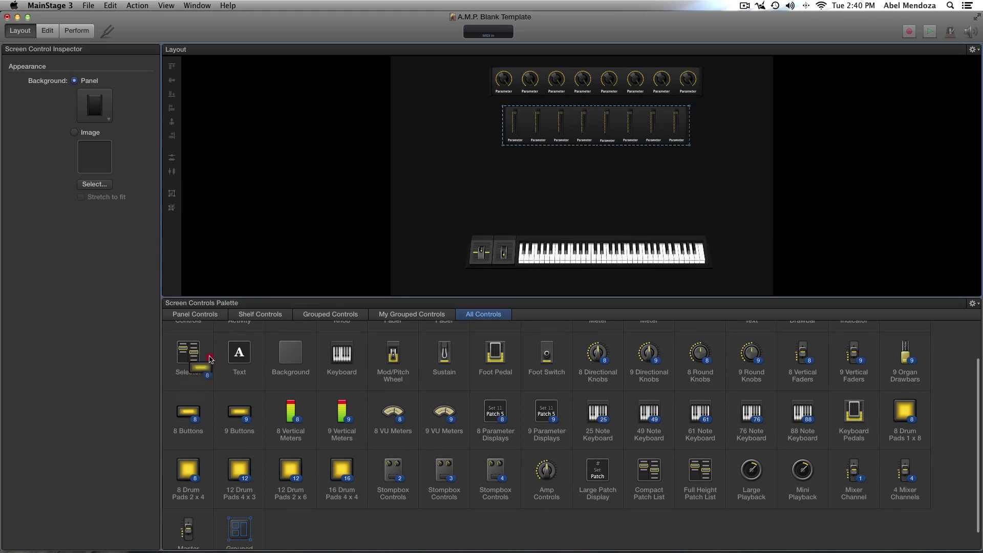
{"action": "left_click_drag", "start_coordinate": [188, 413], "coordinate": [453, 177]}
{"action": "left_click", "coordinate": [520, 174]}
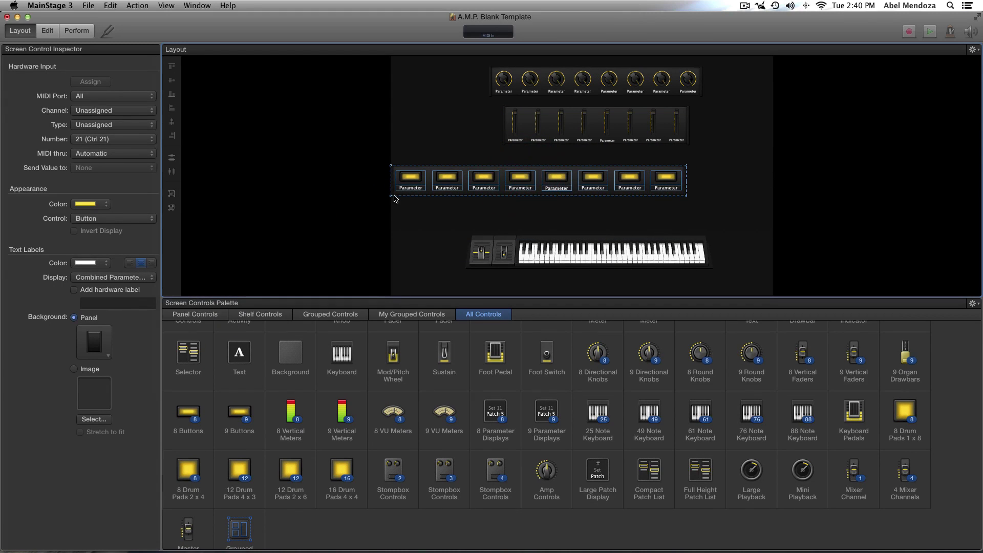
{"action": "left_click_drag", "start_coordinate": [396, 198], "coordinate": [432, 191]}
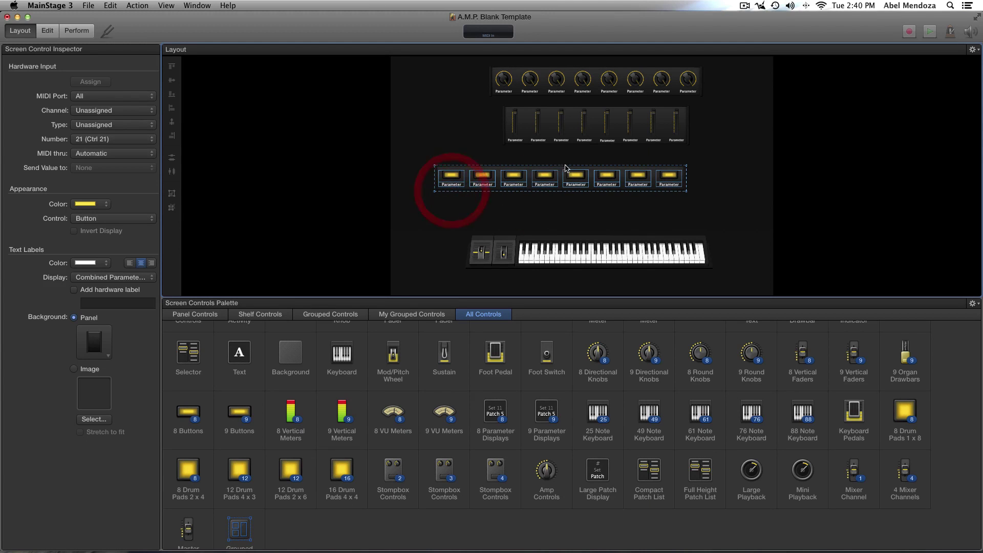
{"action": "left_click", "coordinate": [566, 171]}
{"action": "left_click_drag", "start_coordinate": [566, 171], "coordinate": [595, 170]}
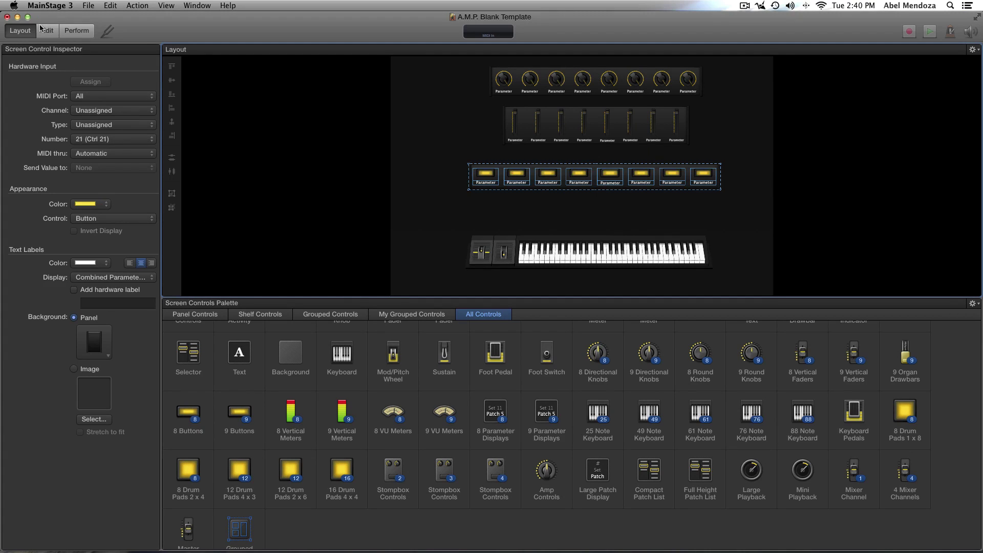
Drop a Sustain pedal below the keyboard and go back to Edit mode showing Inst 2.
{"action": "scroll", "coordinate": [550, 371], "scroll_direction": "up", "scroll_amount": 3}
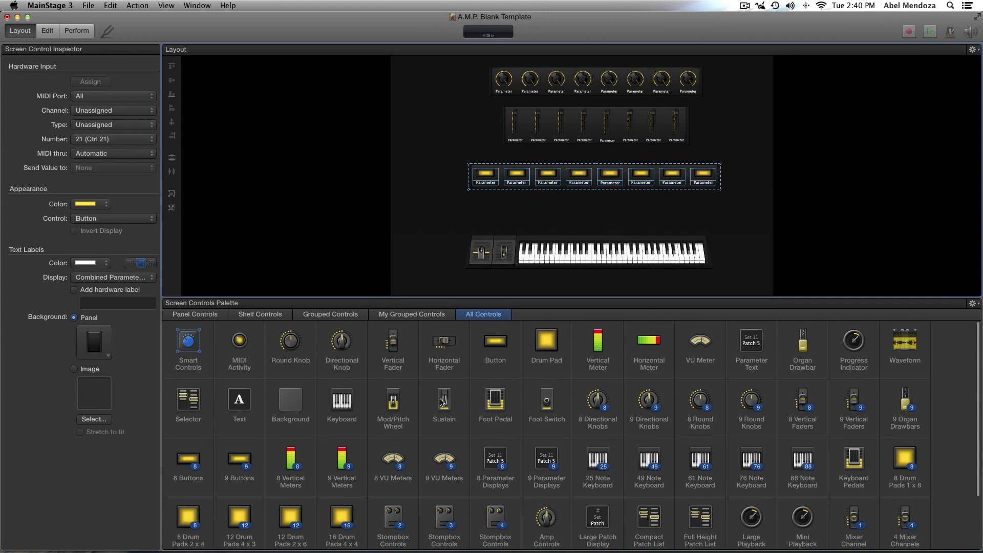
{"action": "left_click_drag", "start_coordinate": [445, 401], "coordinate": [590, 285]}
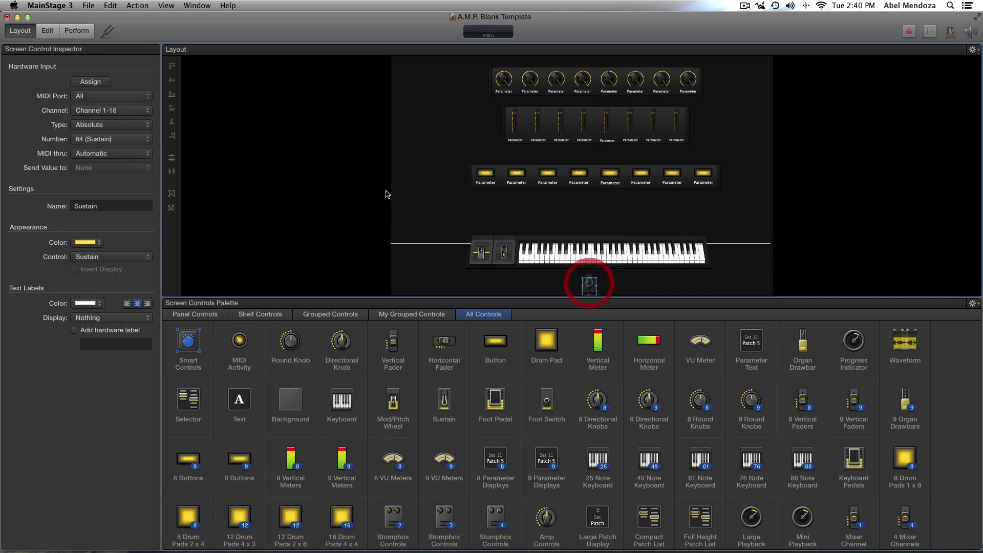
{"action": "left_click", "coordinate": [47, 32]}
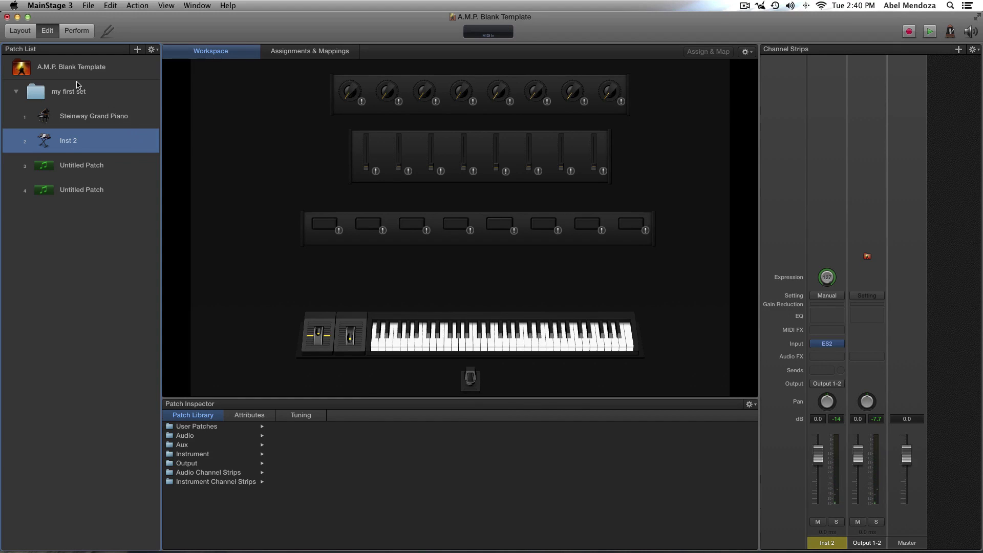
Map the first fader to Steinway Grand Piano volume with Range Max set to 0 dB.
{"action": "left_click", "coordinate": [80, 120]}
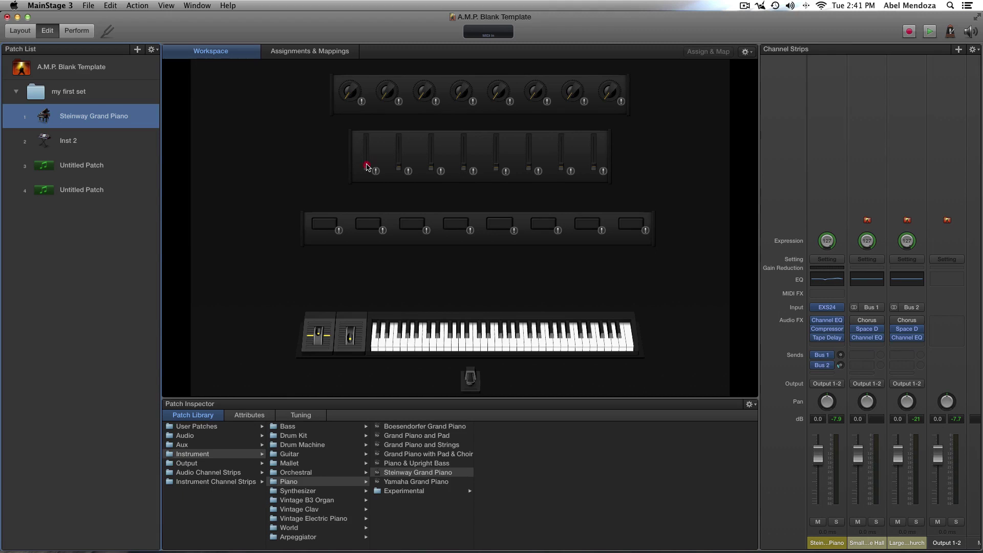
{"action": "left_click", "coordinate": [366, 167]}
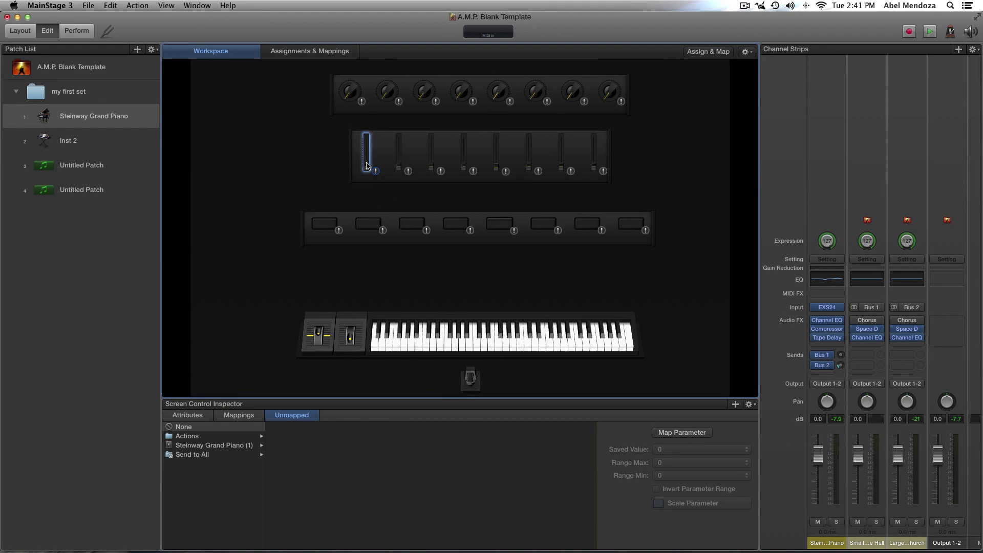
{"action": "left_click", "coordinate": [675, 433]}
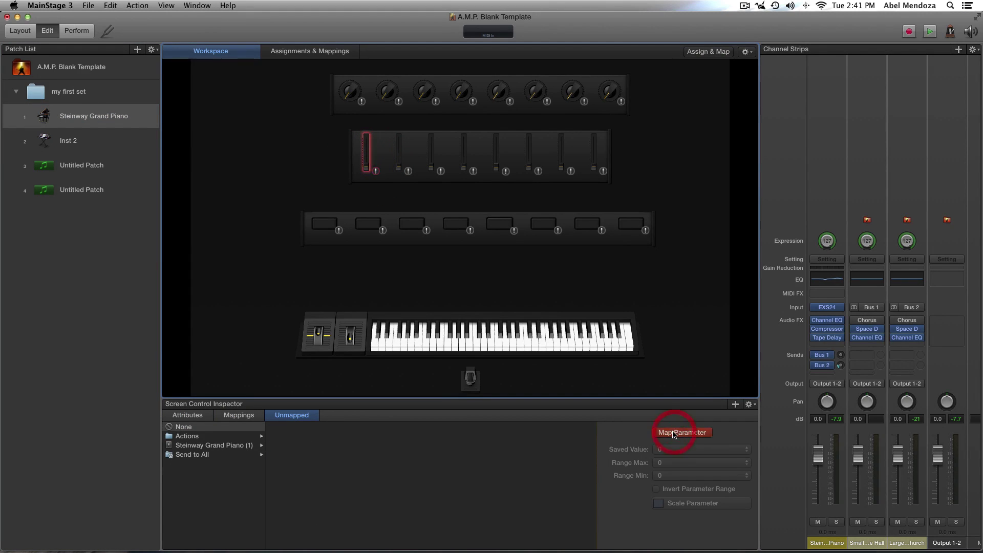
{"action": "left_click", "coordinate": [819, 459]}
{"action": "left_click", "coordinate": [818, 458]}
{"action": "left_click", "coordinate": [683, 463]}
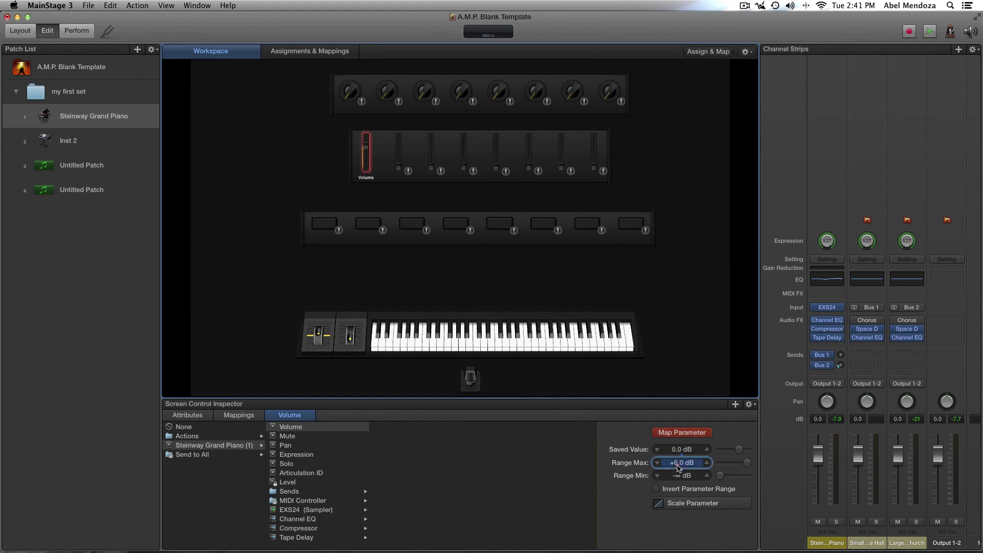
{"action": "type", "text": "0"}
{"action": "key", "text": "Return"}
{"action": "left_click", "coordinate": [690, 434]}
Test the fader by pulling the piano volume fully down and back up to 0.0 dB.
{"action": "left_click_drag", "start_coordinate": [366, 146], "coordinate": [358, 278]}
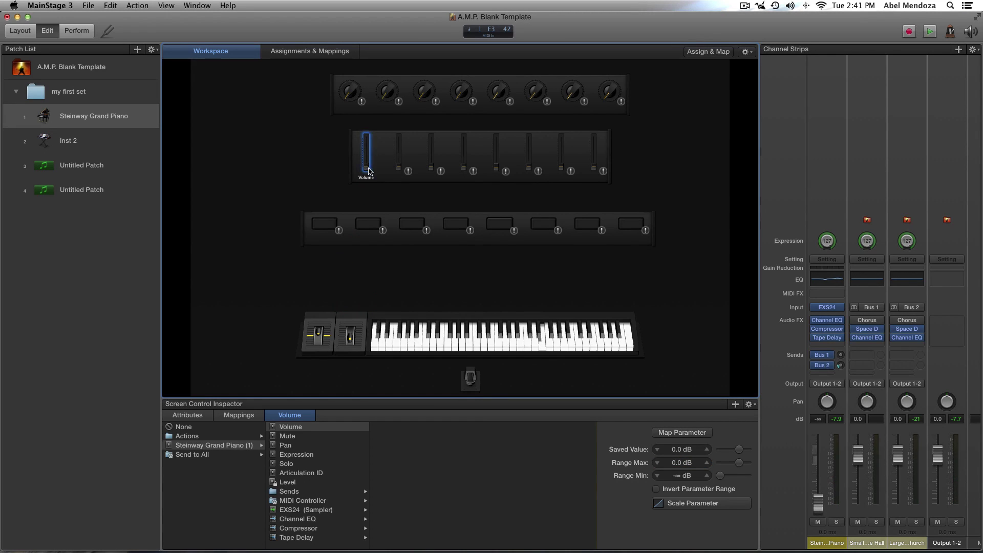
{"action": "left_click_drag", "start_coordinate": [367, 171], "coordinate": [361, 82]}
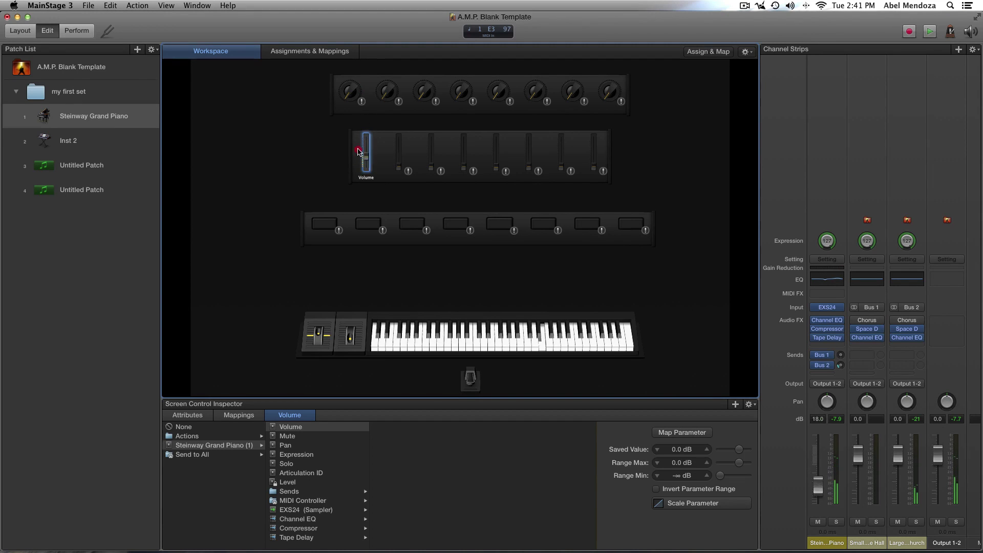
{"action": "left_click", "coordinate": [357, 260]}
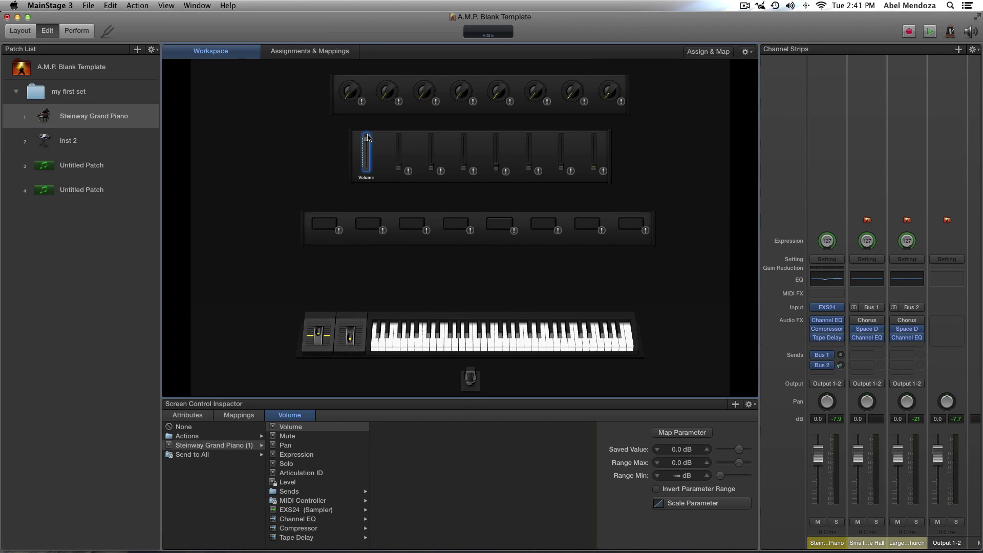
In Layout mode, learn Akai MPK88 controller 12 for the Volume fader, then return to Edit.
{"action": "left_click", "coordinate": [15, 34]}
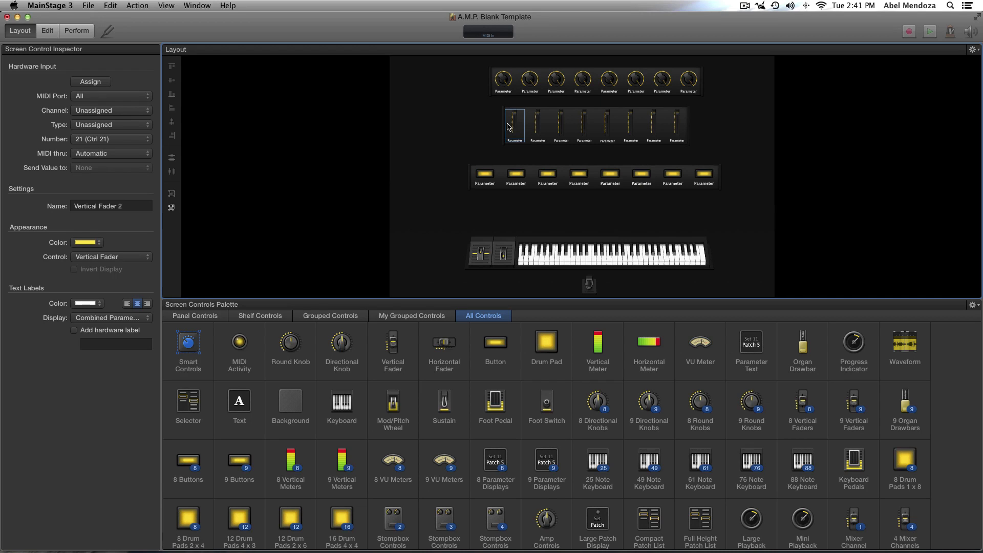
{"action": "left_click", "coordinate": [85, 83]}
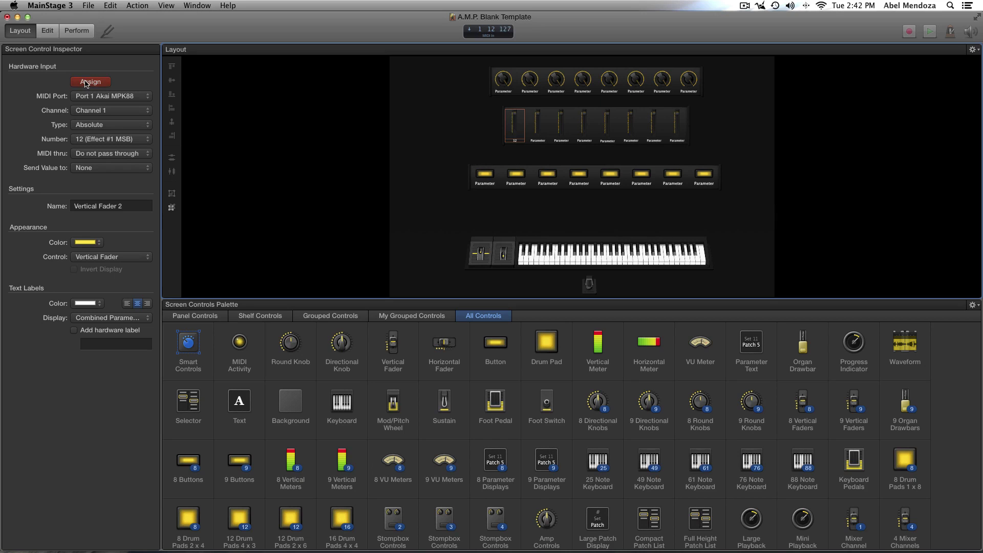
{"action": "left_click", "coordinate": [88, 83]}
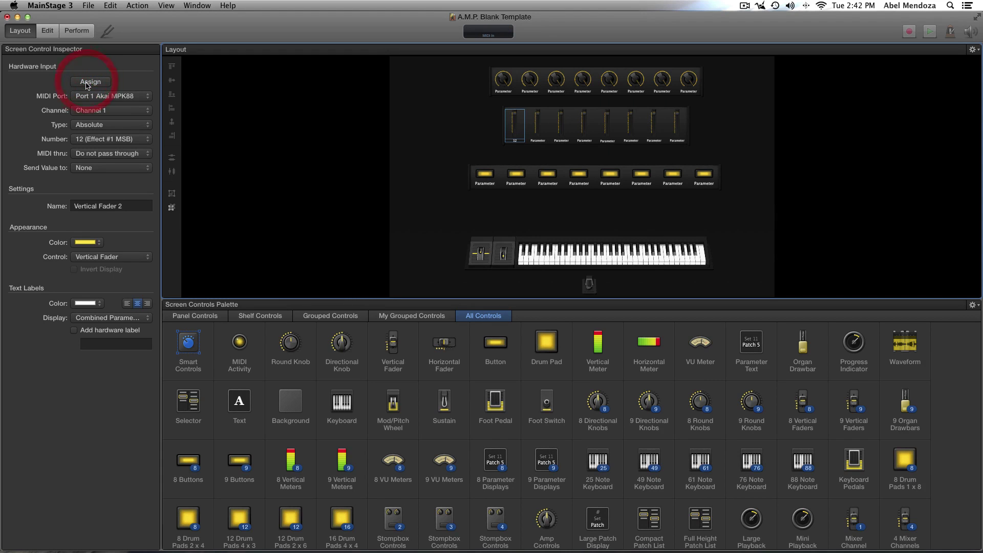
{"action": "left_click", "coordinate": [48, 31]}
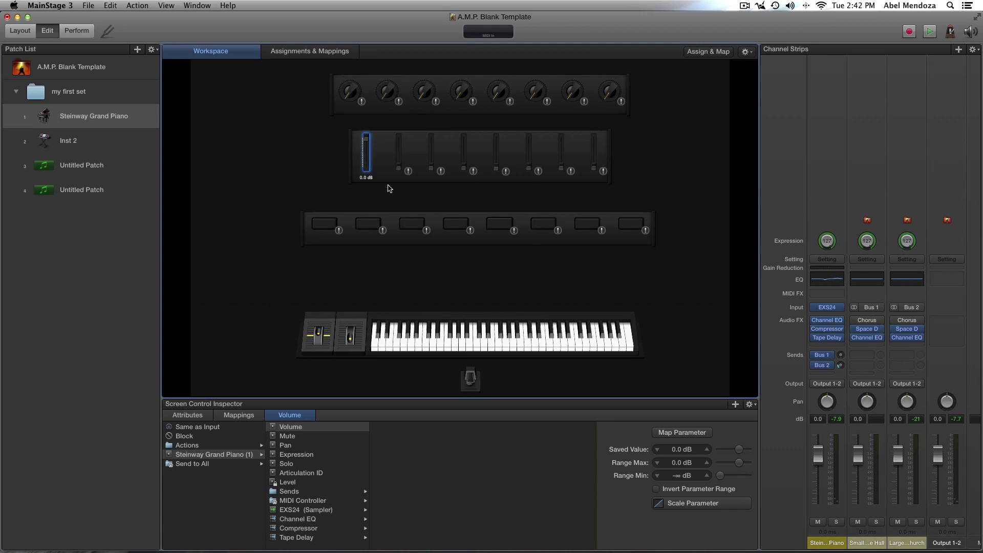
Map the first button in Inst 2's workspace to the Inst 2 channel's Mute.
{"action": "key", "text": "Down"}
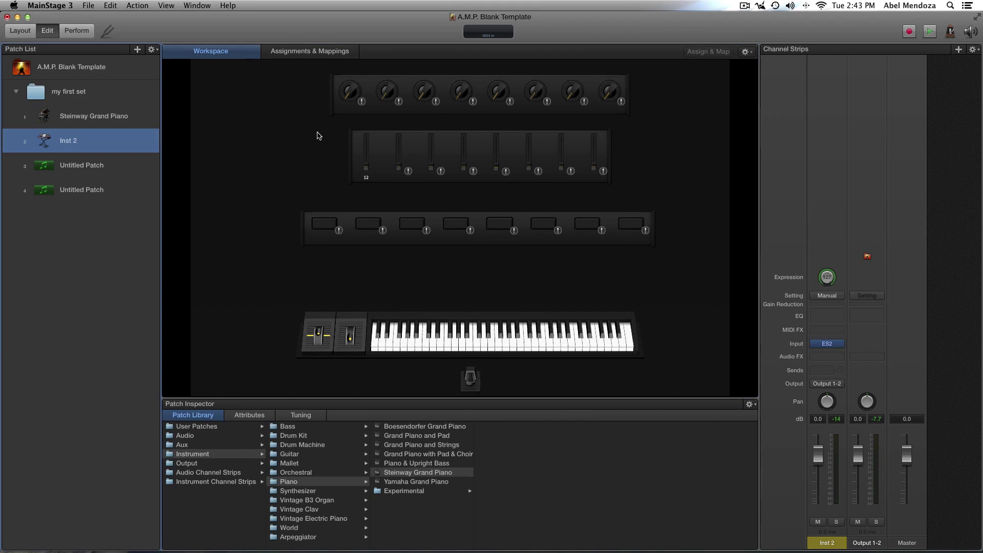
{"action": "left_click", "coordinate": [323, 226]}
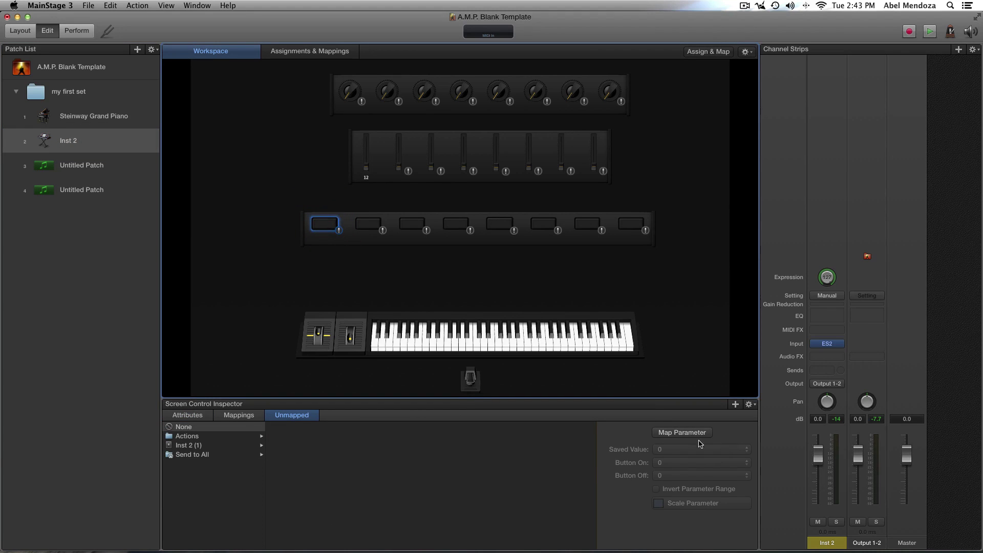
{"action": "left_click", "coordinate": [684, 433]}
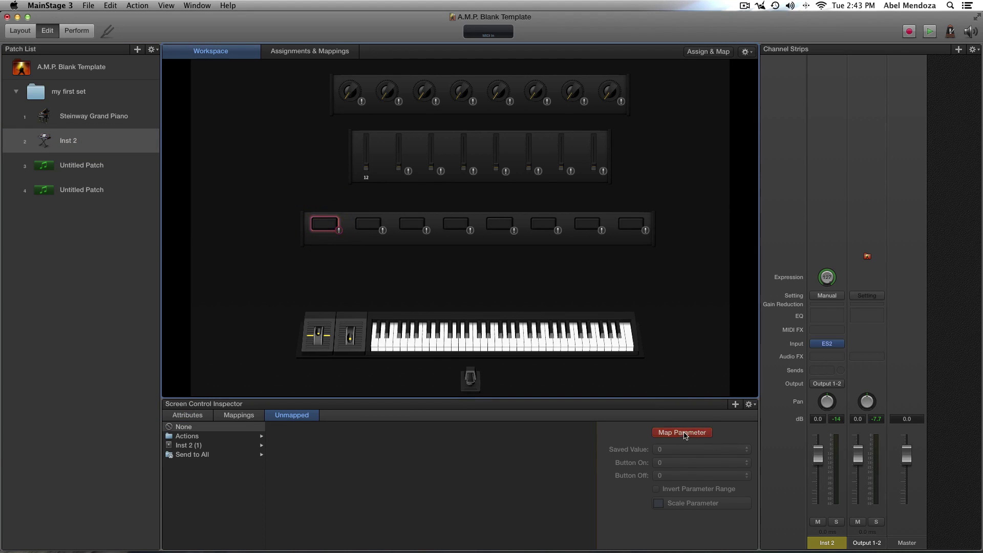
{"action": "left_click", "coordinate": [818, 522]}
{"action": "left_click", "coordinate": [818, 521]}
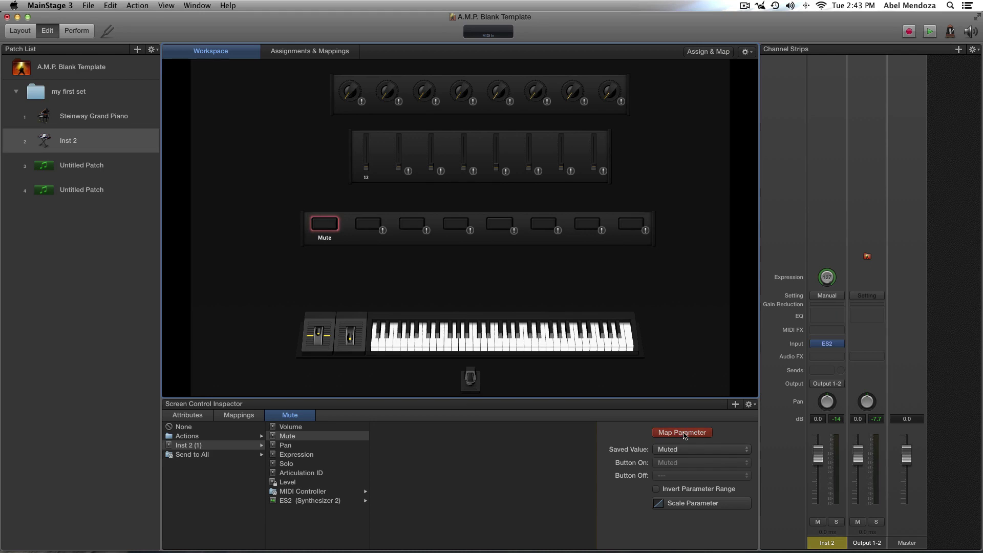
{"action": "left_click", "coordinate": [683, 433]}
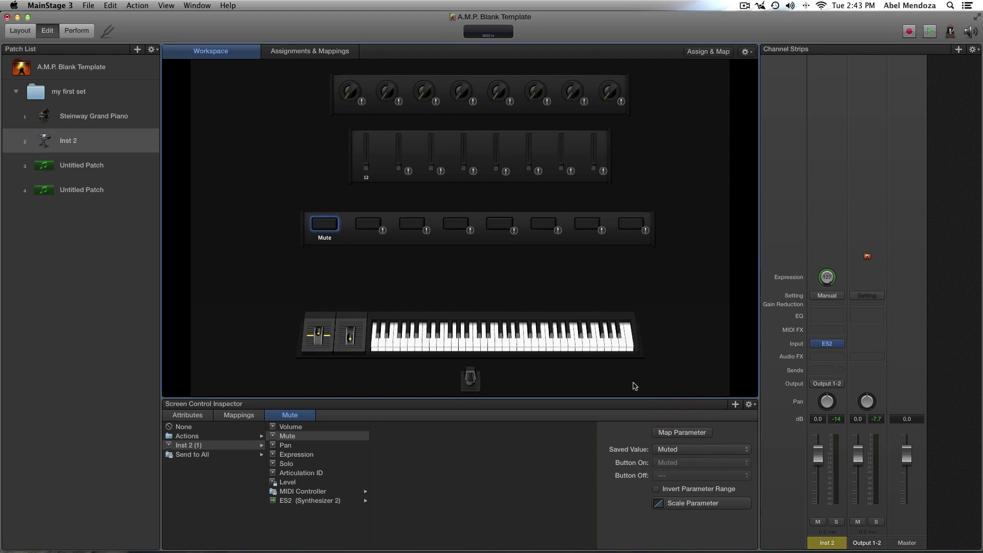
Toggle the button to confirm it mutes and unmutes Inst 2, then switch to Layout.
{"action": "left_click", "coordinate": [324, 224]}
{"action": "left_click", "coordinate": [324, 224]}
{"action": "left_click", "coordinate": [20, 31]}
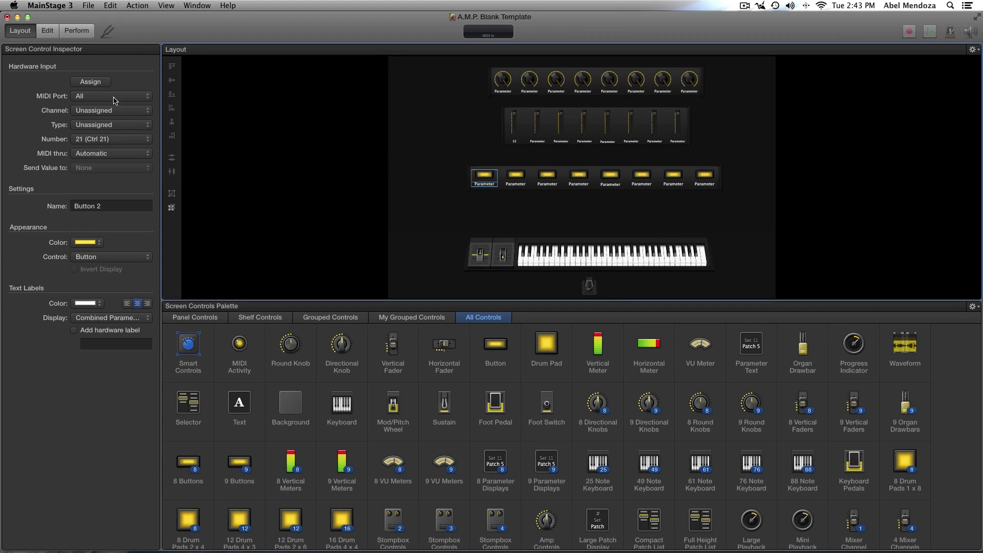
Learn Akai MPK88 controller 32 for the Mute button and return to Edit mode.
{"action": "left_click", "coordinate": [92, 82]}
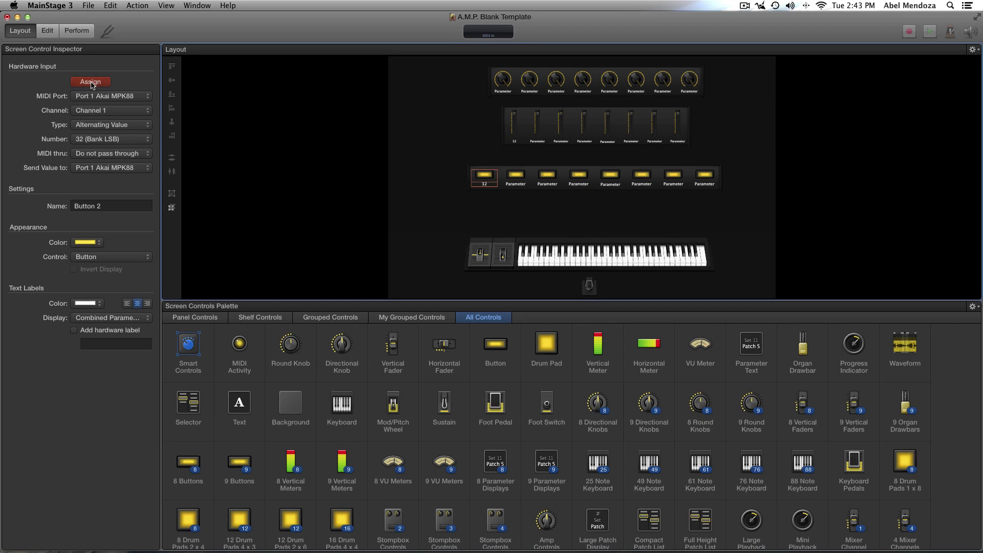
{"action": "left_click", "coordinate": [91, 83]}
{"action": "left_click", "coordinate": [48, 32]}
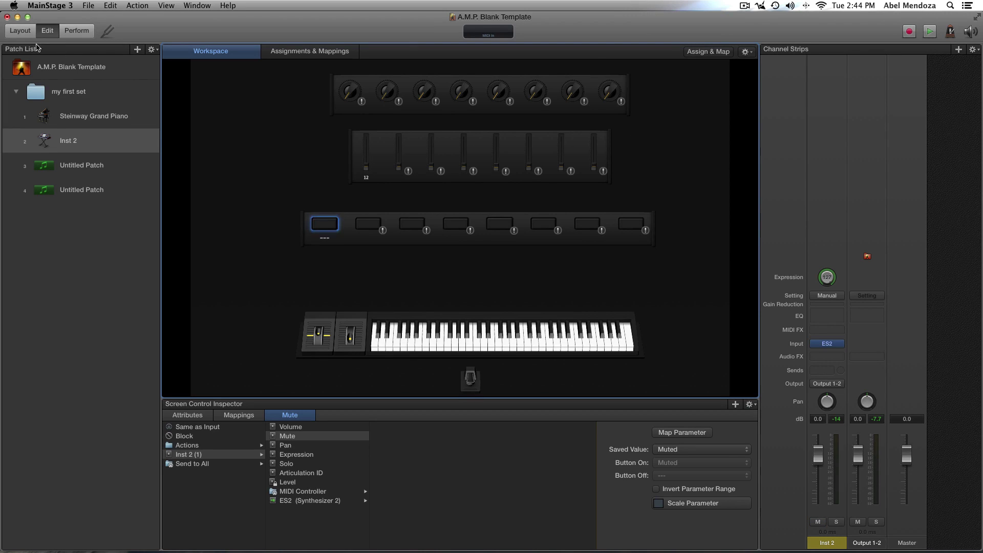
In Layout mode, learn Akai MPK88 controllers 22, 23 and 24 for the first three knobs.
{"action": "left_click", "coordinate": [349, 94]}
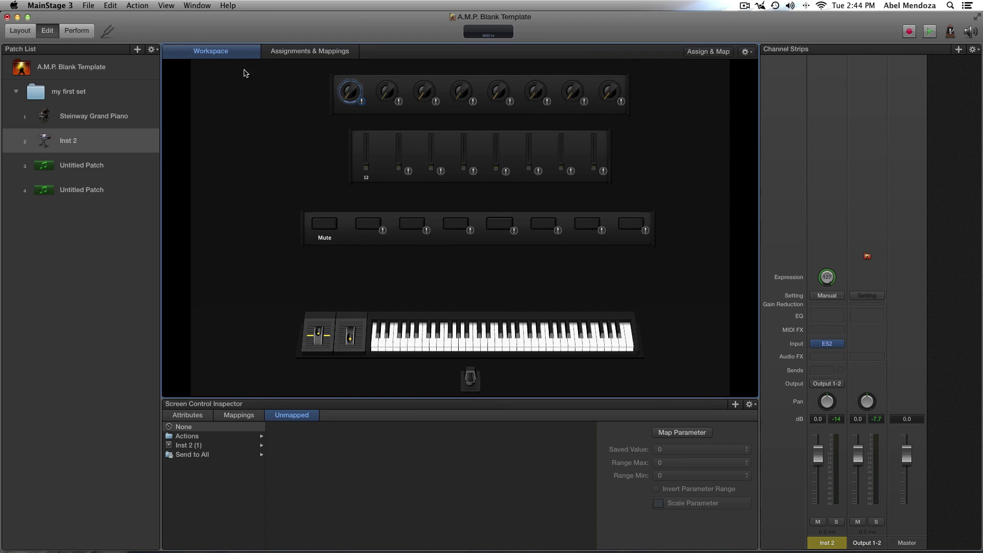
{"action": "left_click", "coordinate": [13, 31]}
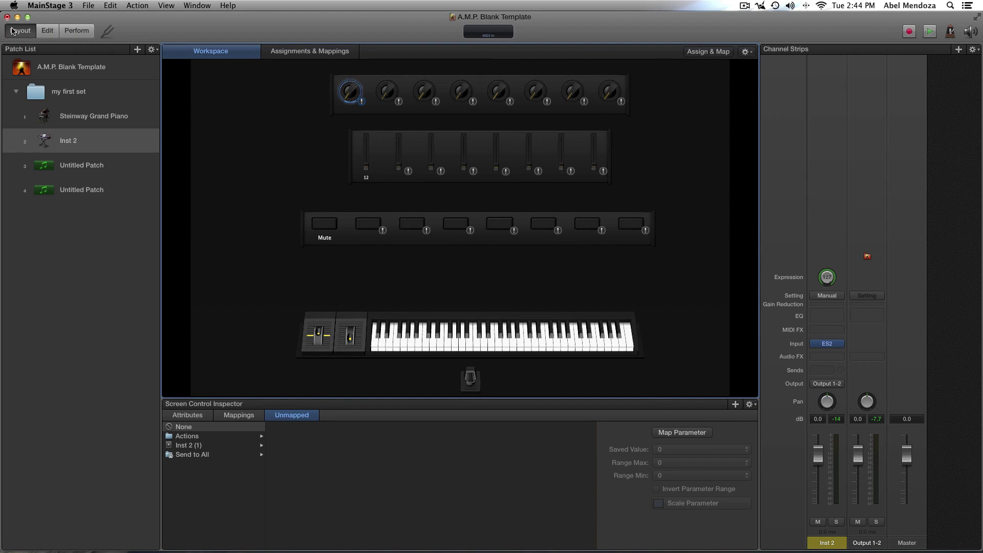
{"action": "left_click", "coordinate": [91, 82]}
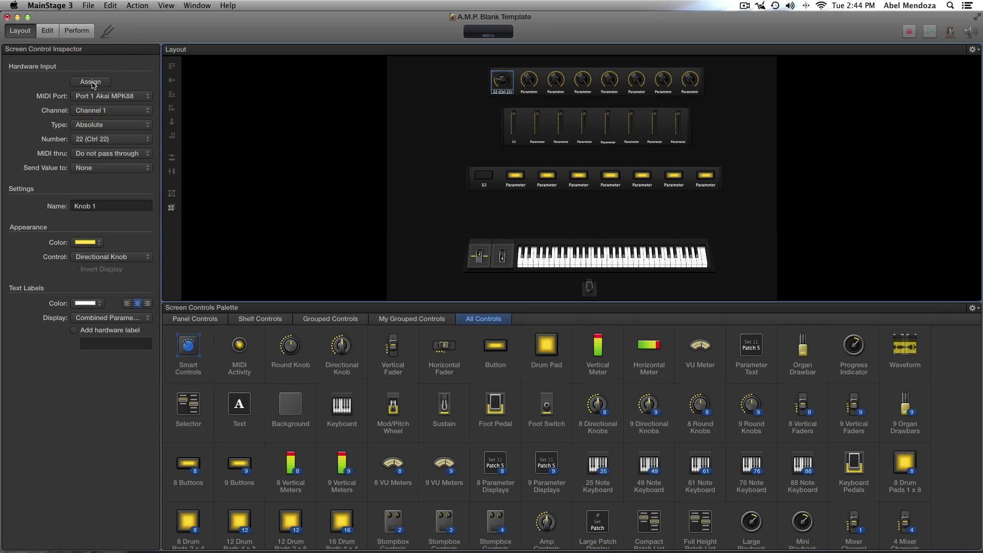
{"action": "left_click", "coordinate": [530, 81]}
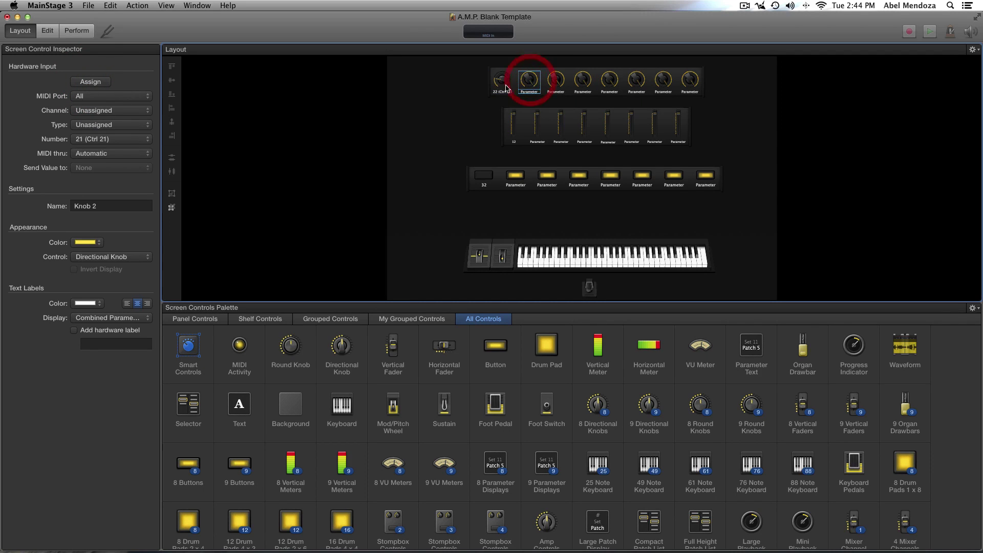
{"action": "left_click", "coordinate": [98, 83]}
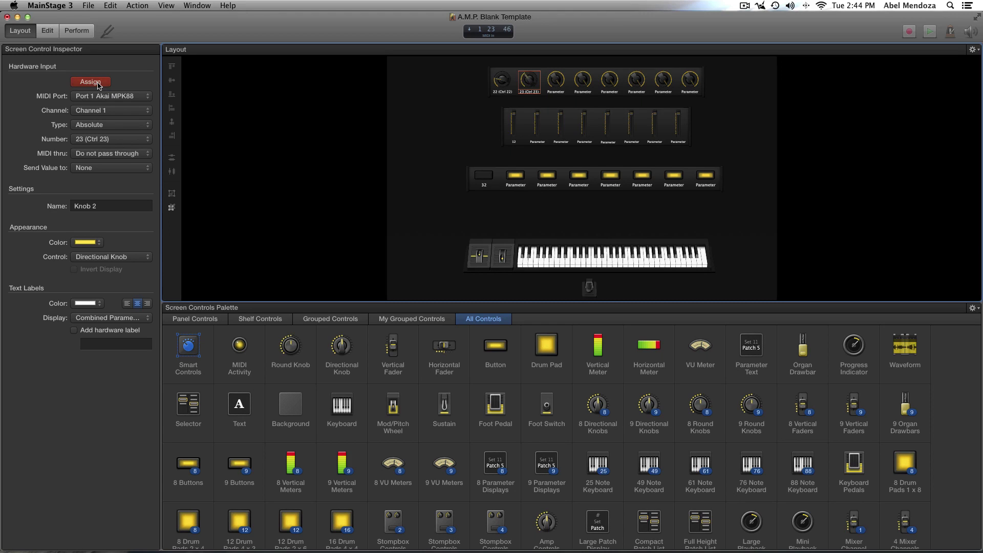
{"action": "left_click", "coordinate": [99, 84]}
{"action": "left_click", "coordinate": [556, 81]}
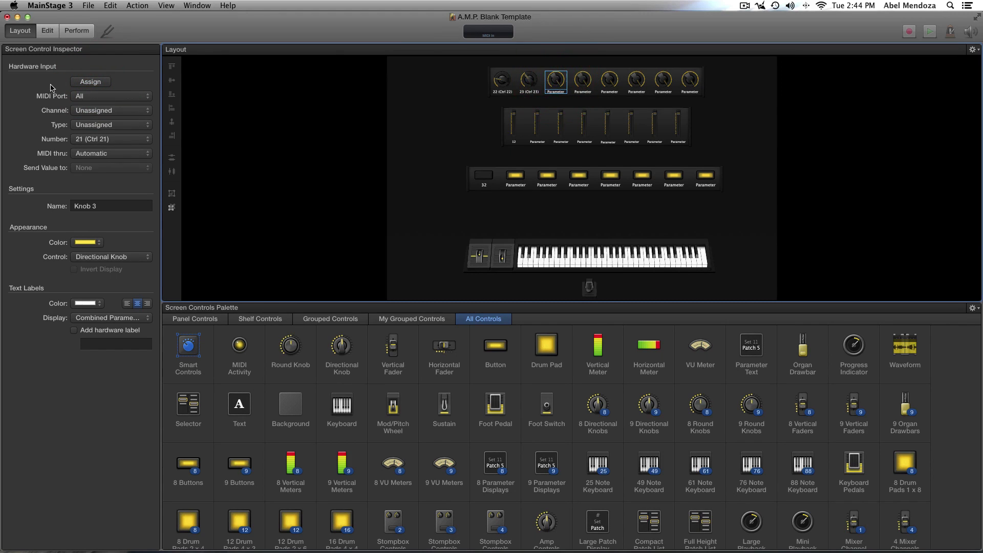
{"action": "left_click", "coordinate": [92, 81]}
{"action": "left_click", "coordinate": [93, 82]}
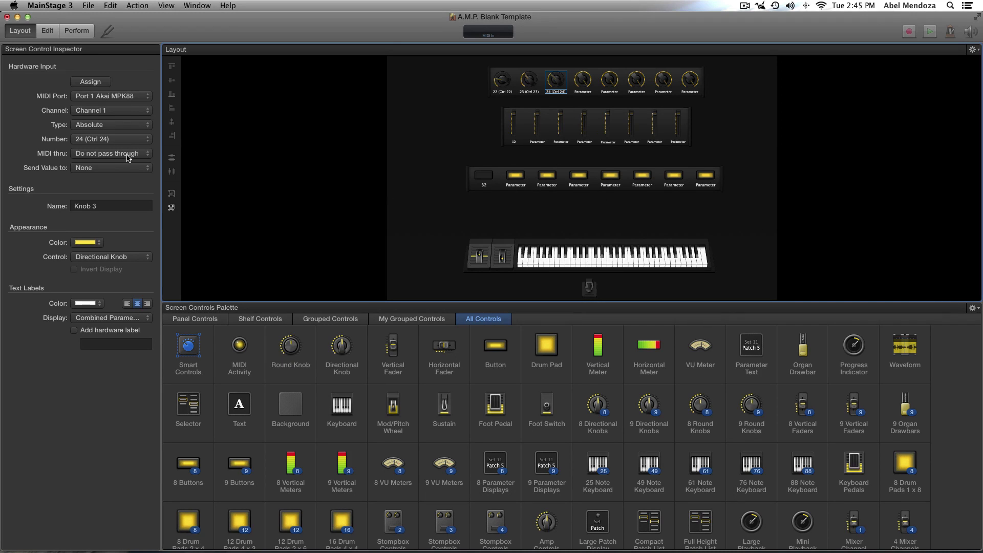
Learn the matching Akai MPK88 hardware faders for the second, third and fourth faders in turn.
{"action": "left_click", "coordinate": [536, 119]}
{"action": "left_click", "coordinate": [94, 83]}
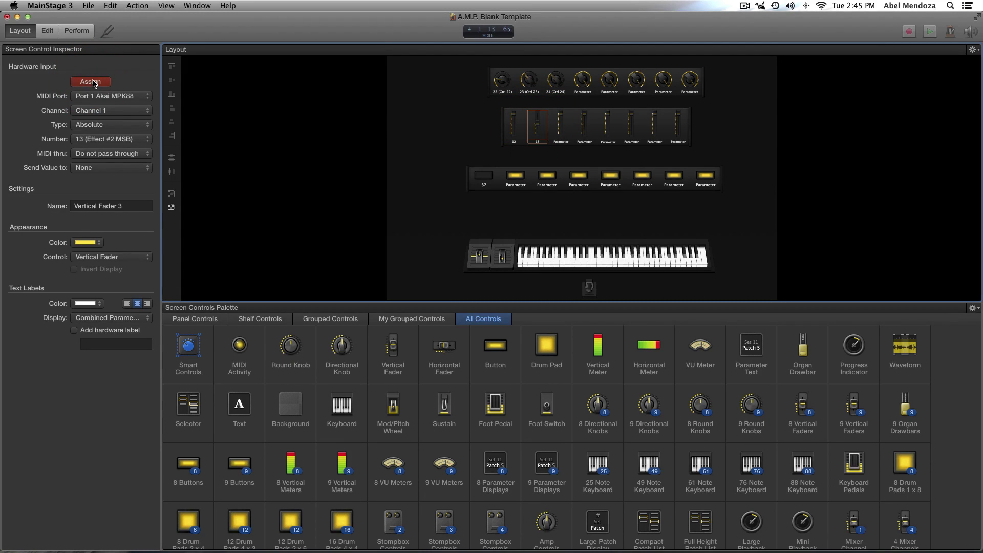
{"action": "left_click", "coordinate": [94, 83]}
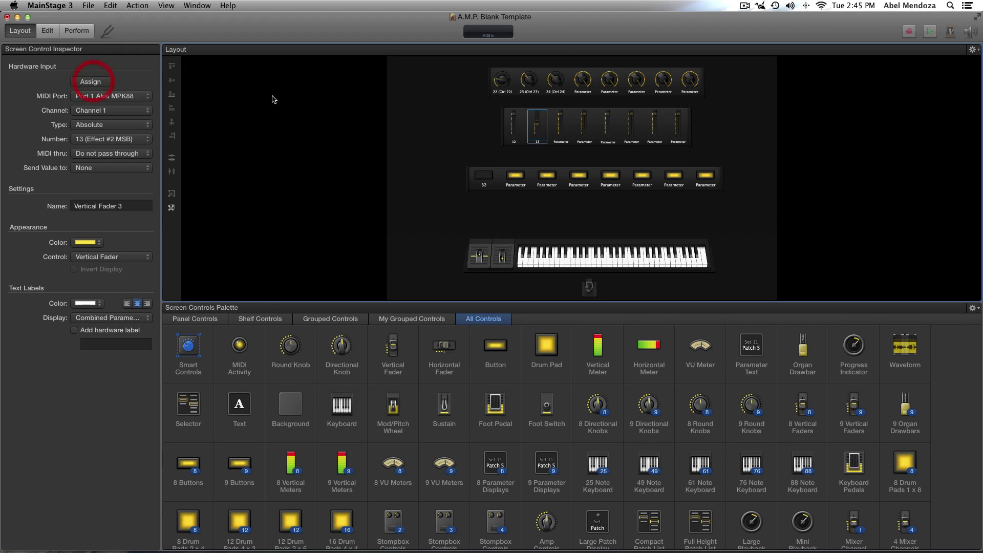
{"action": "left_click", "coordinate": [562, 117]}
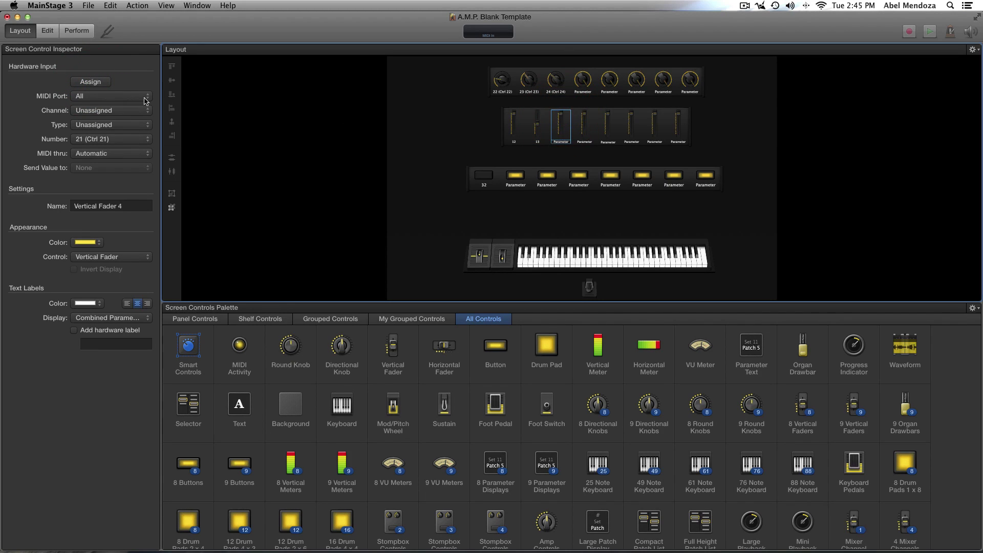
{"action": "left_click", "coordinate": [96, 83]}
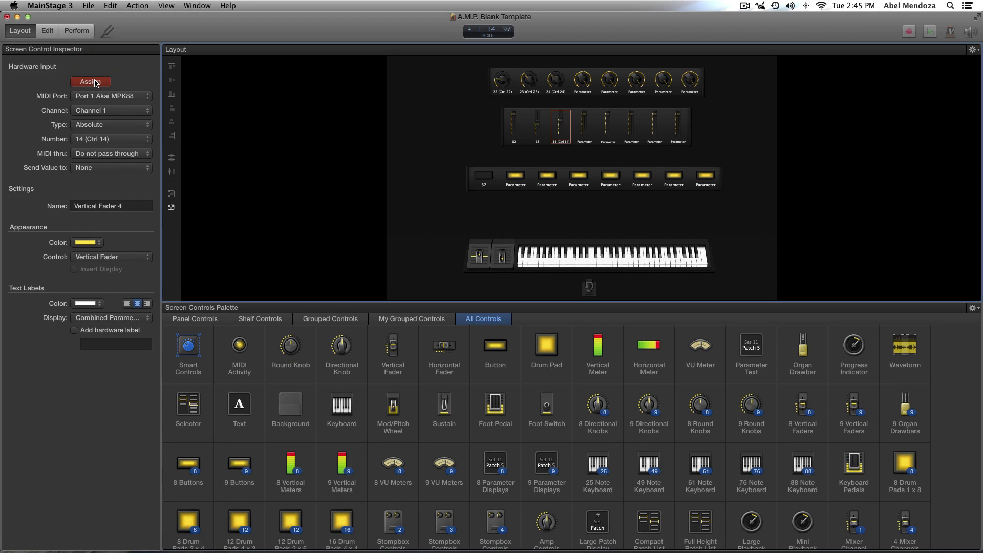
{"action": "left_click", "coordinate": [96, 83]}
{"action": "left_click", "coordinate": [584, 121]}
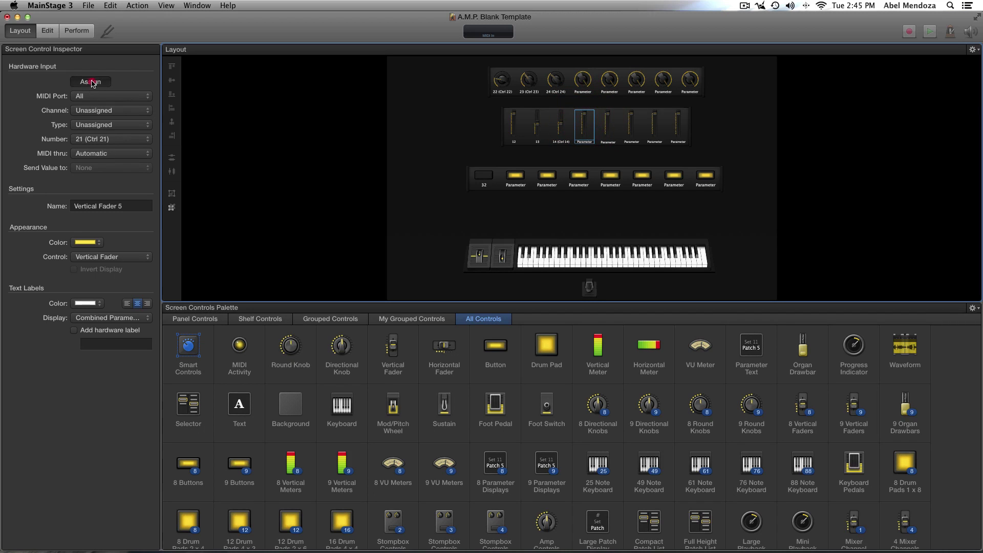
{"action": "left_click", "coordinate": [92, 82]}
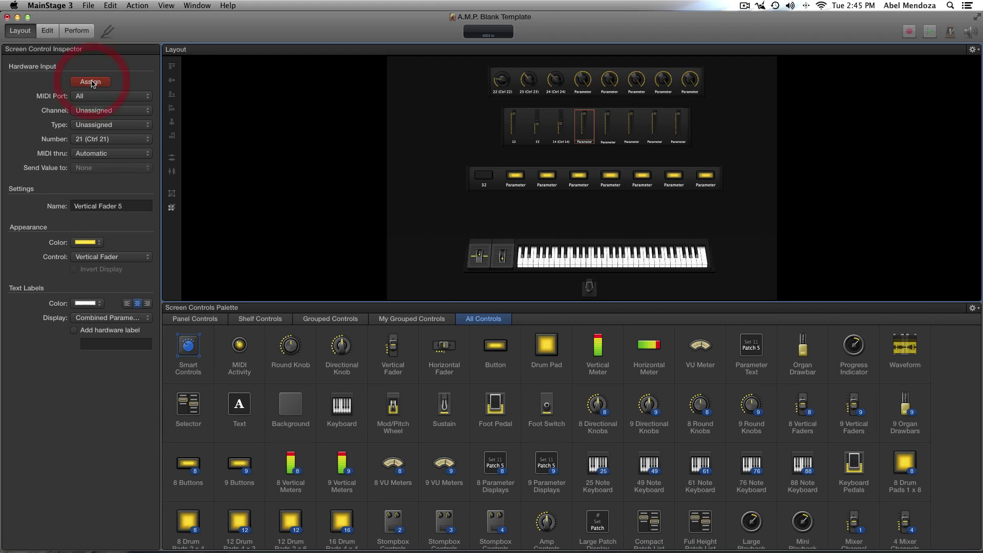
Return to Edit mode, where the faders show controllers 12 through 19.
{"action": "left_click", "coordinate": [46, 31]}
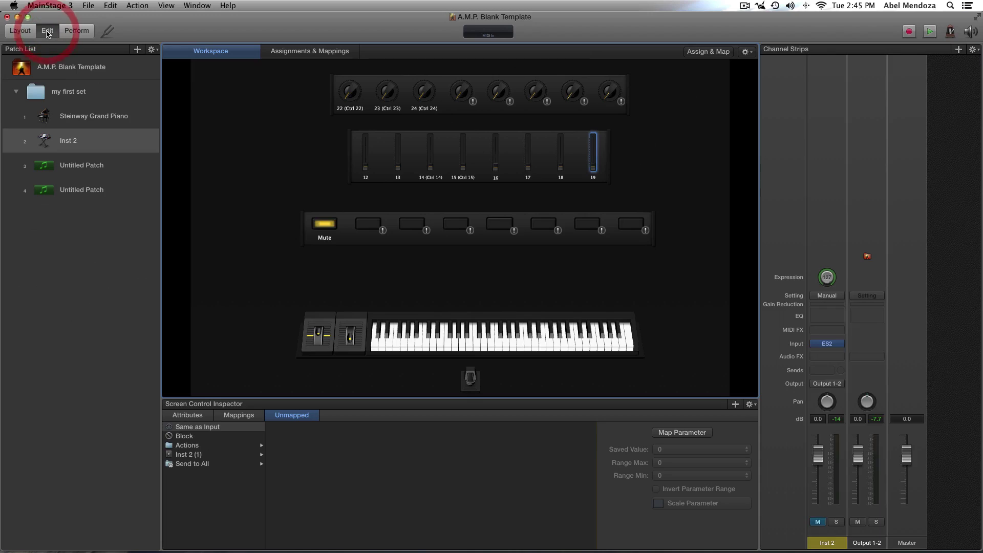